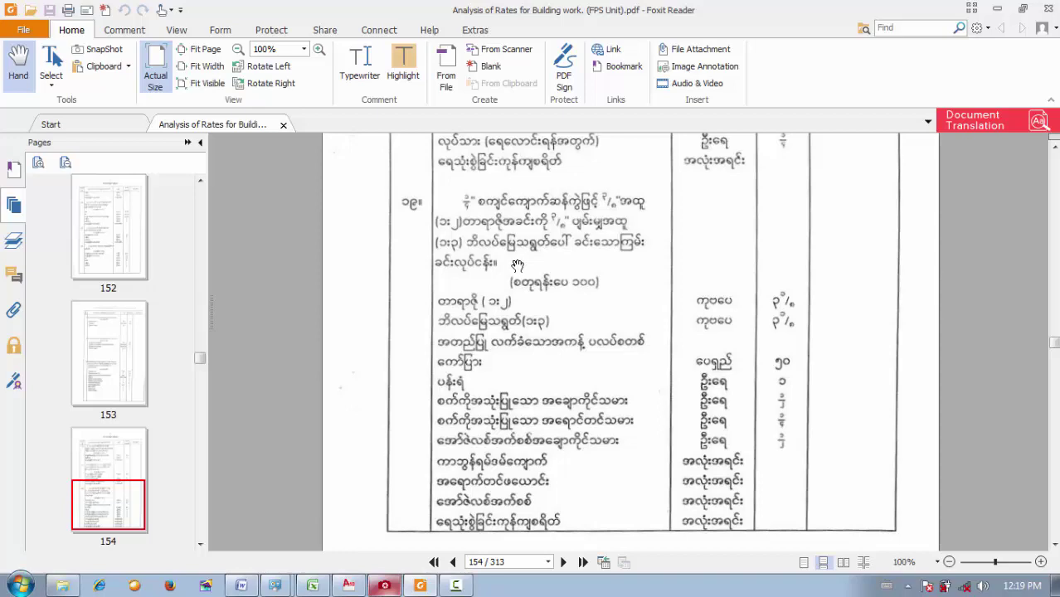
Locate the 1½" thick 1:2:4 cement concrete flooring item in the rates PDF and enlarge the page to 125%
scroll(517, 265, "up", 10)
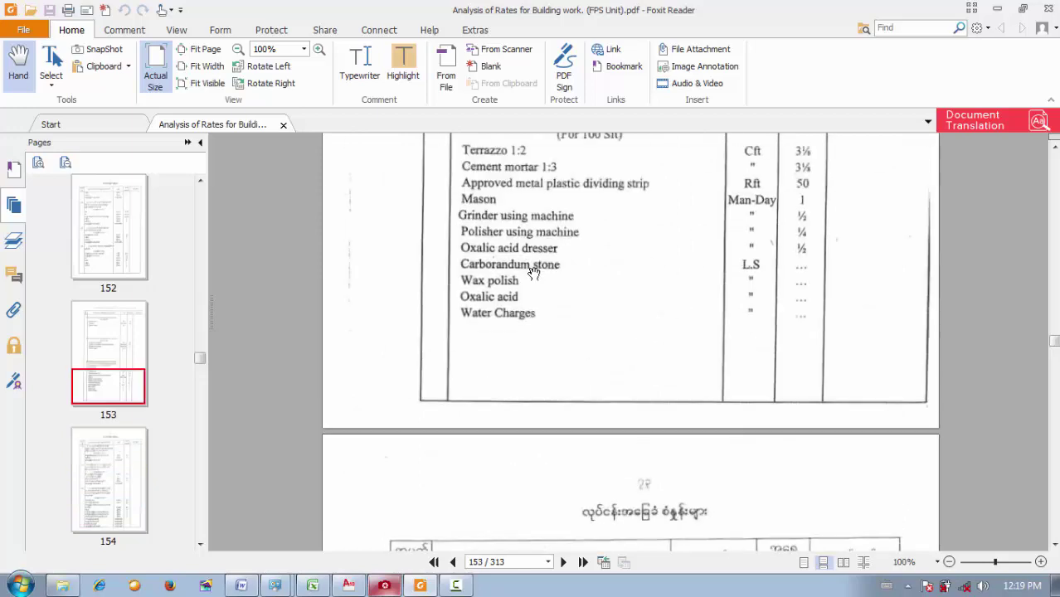
scroll(535, 276, "up", 15)
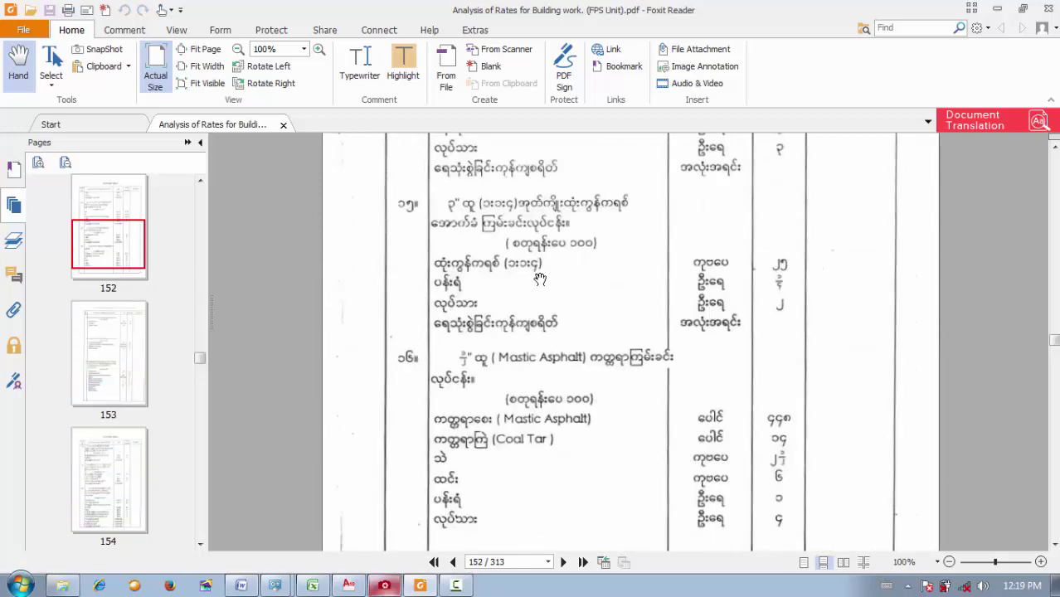
scroll(535, 280, "up", 15)
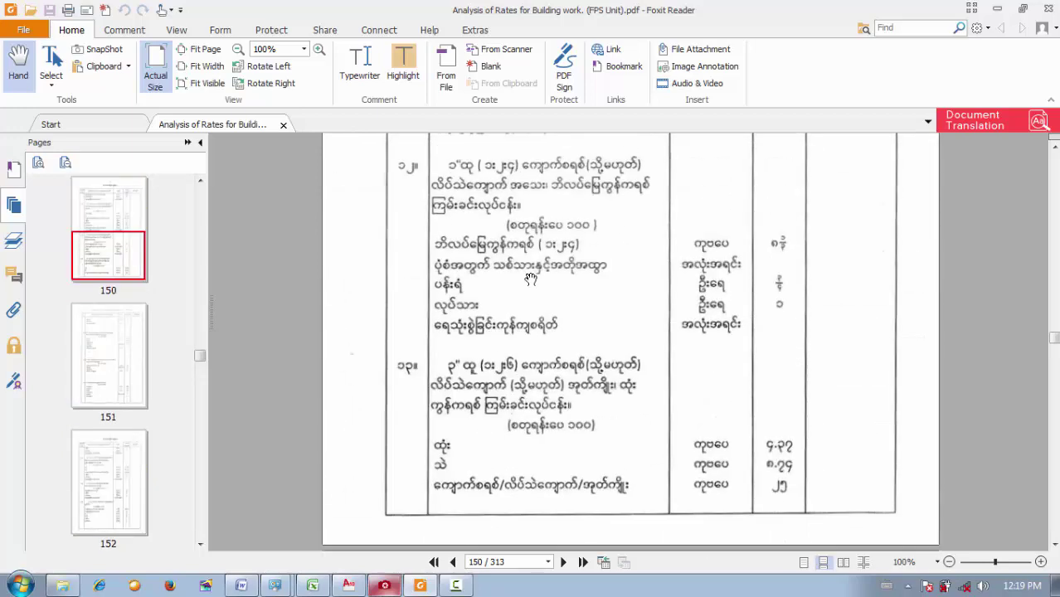
scroll(530, 280, "up", 12)
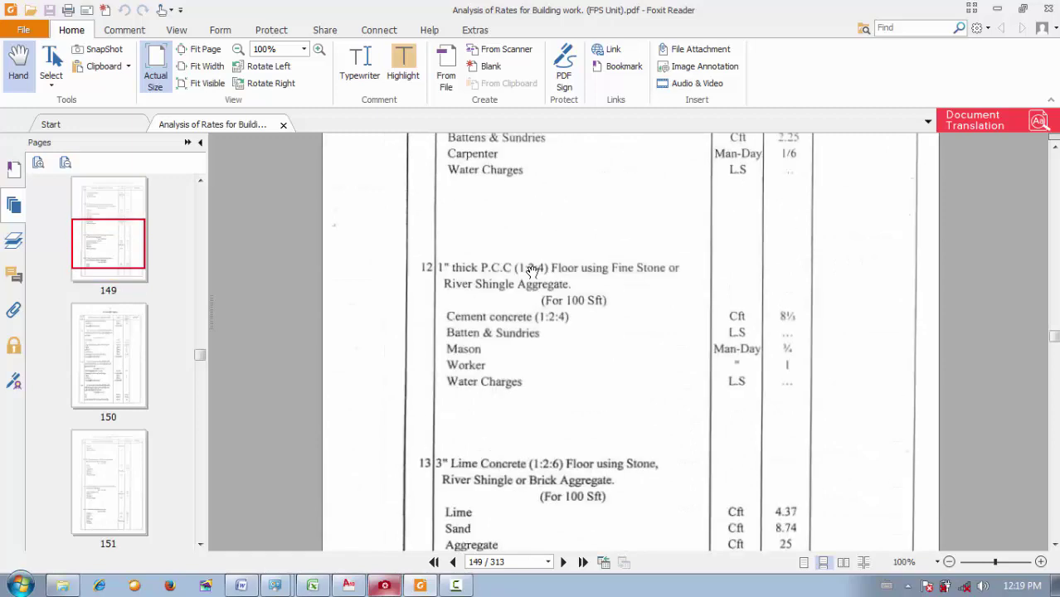
scroll(531, 272, "up", 10)
scroll(531, 272, "up", 15)
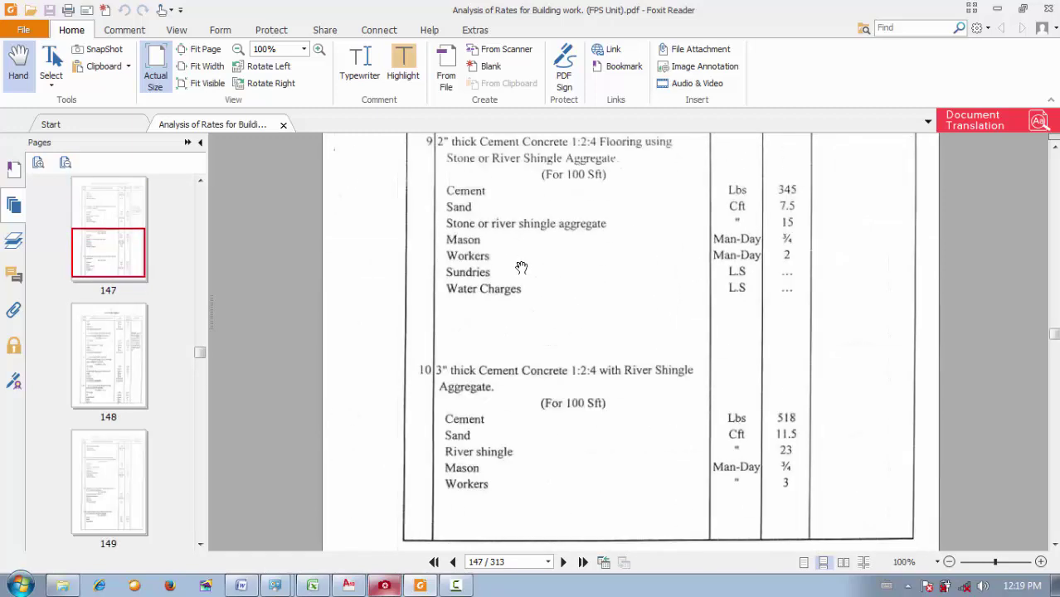
scroll(521, 267, "up", 5)
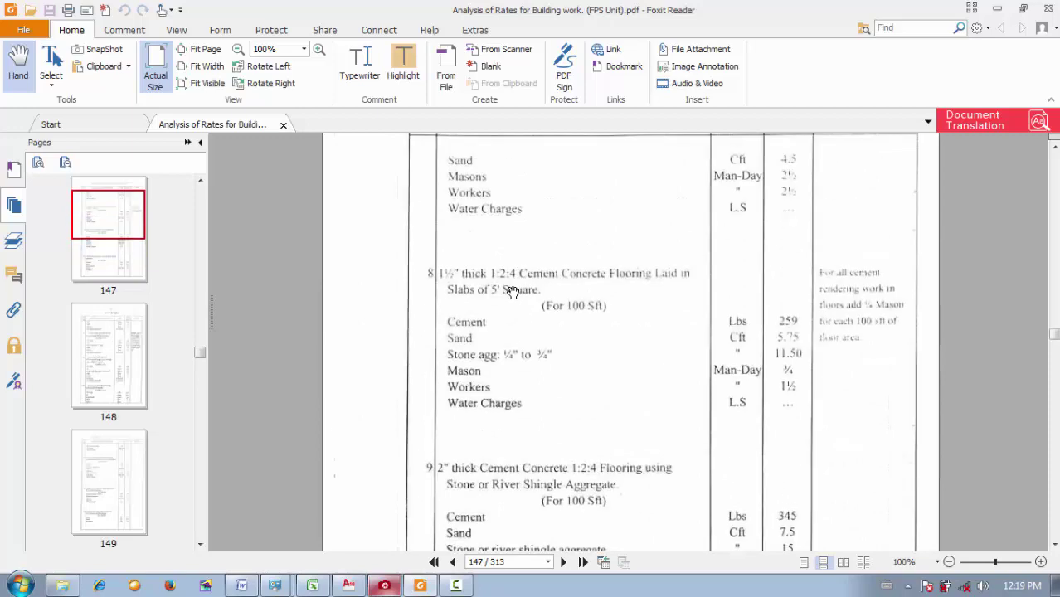
scroll(531, 298, "up", 5)
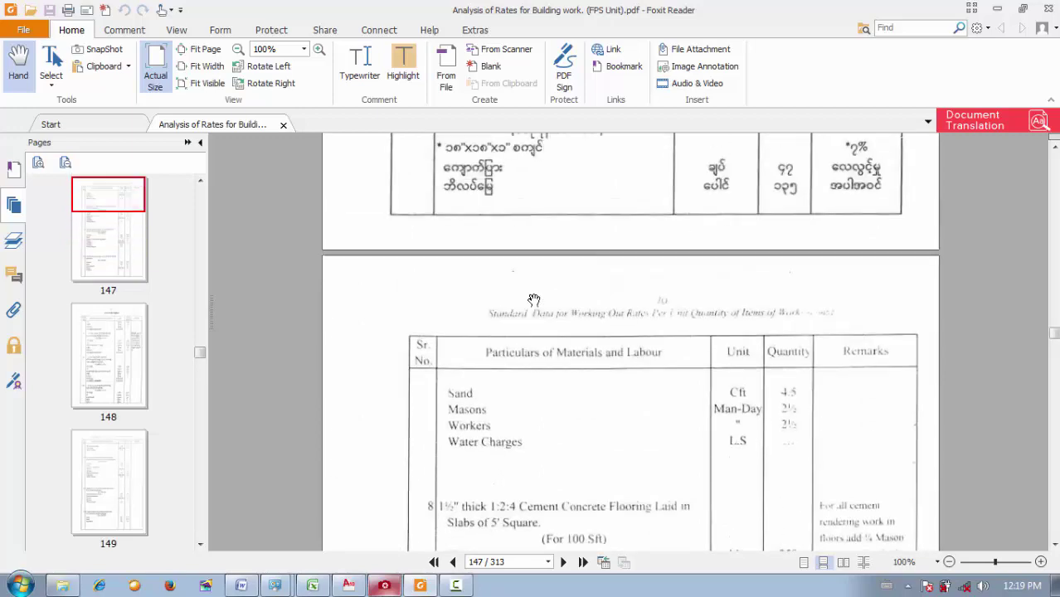
scroll(535, 299, "down", 5)
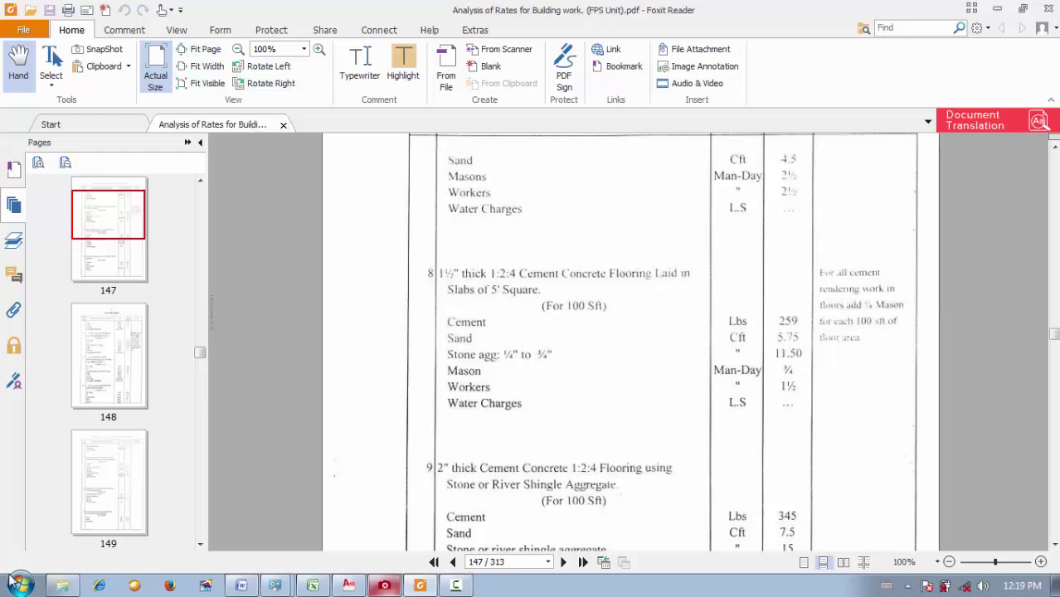
left_click(322, 50)
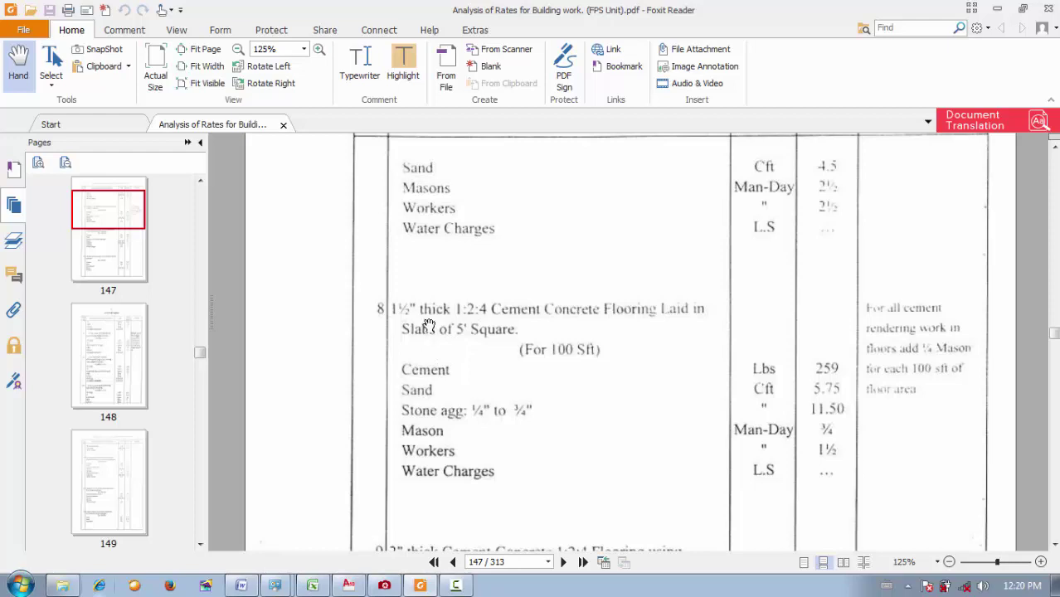
scroll(444, 344, "down", 1)
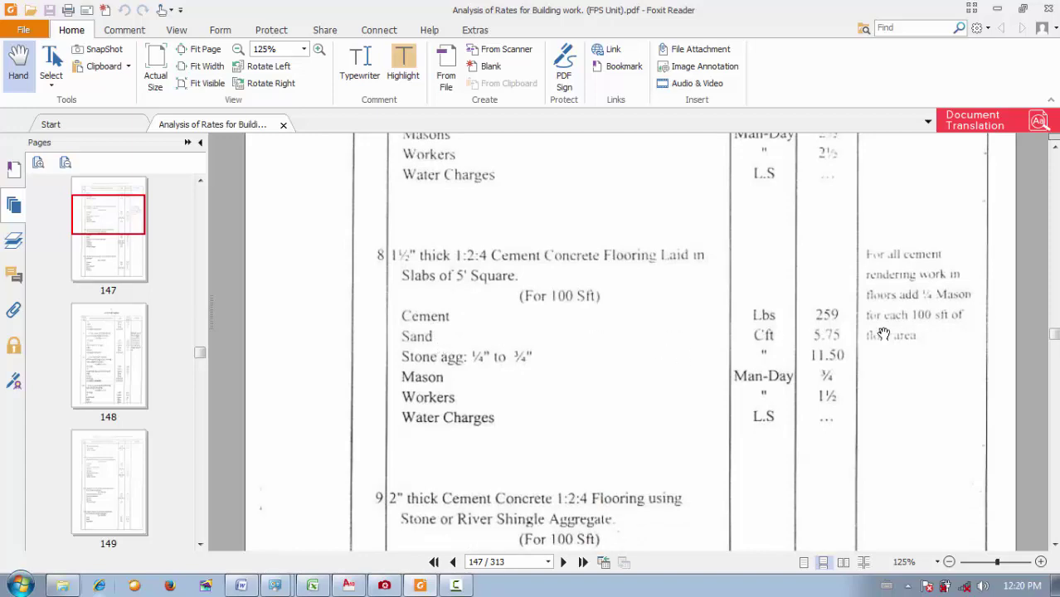
Switch to Excel and set the cement quantity factor in C71 of the 1.5" topping work to 259 per 100 SFT
left_click(313, 587)
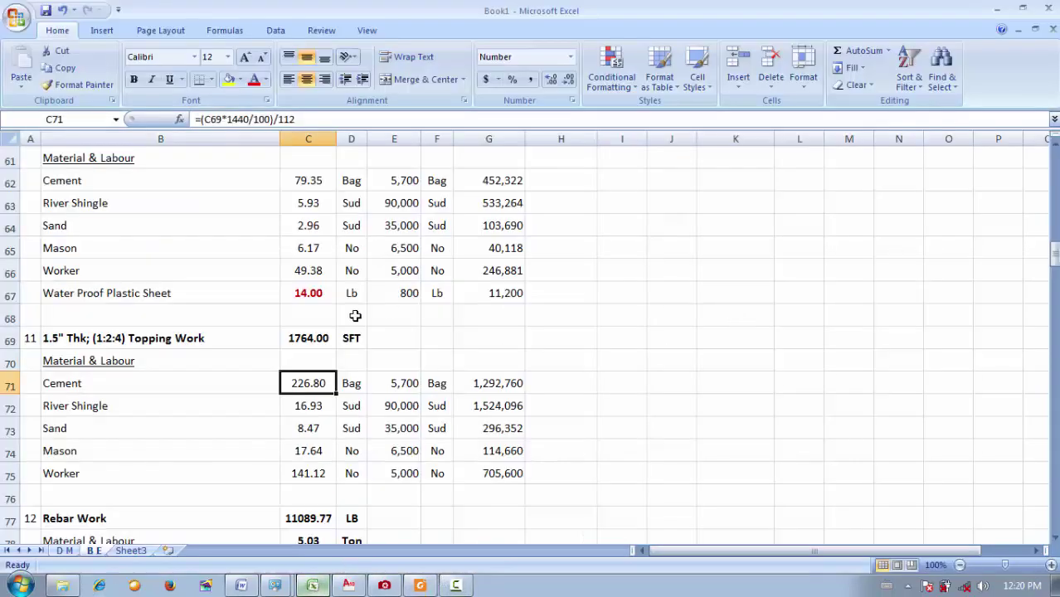
left_click(250, 118)
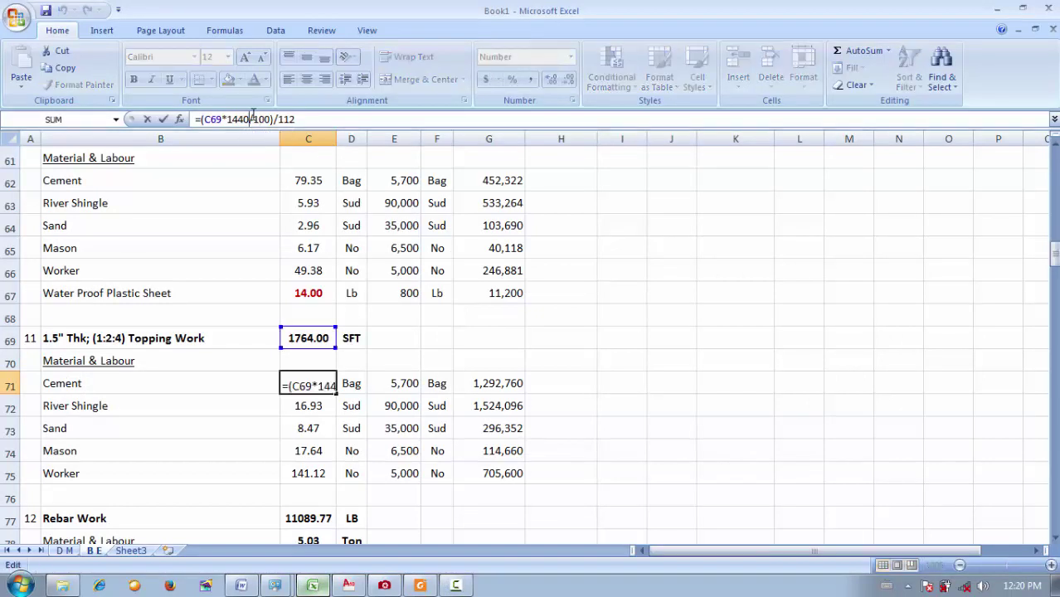
key("BackSpace")
key("BackSpace")
key("BackSpace")
key("BackSpace")
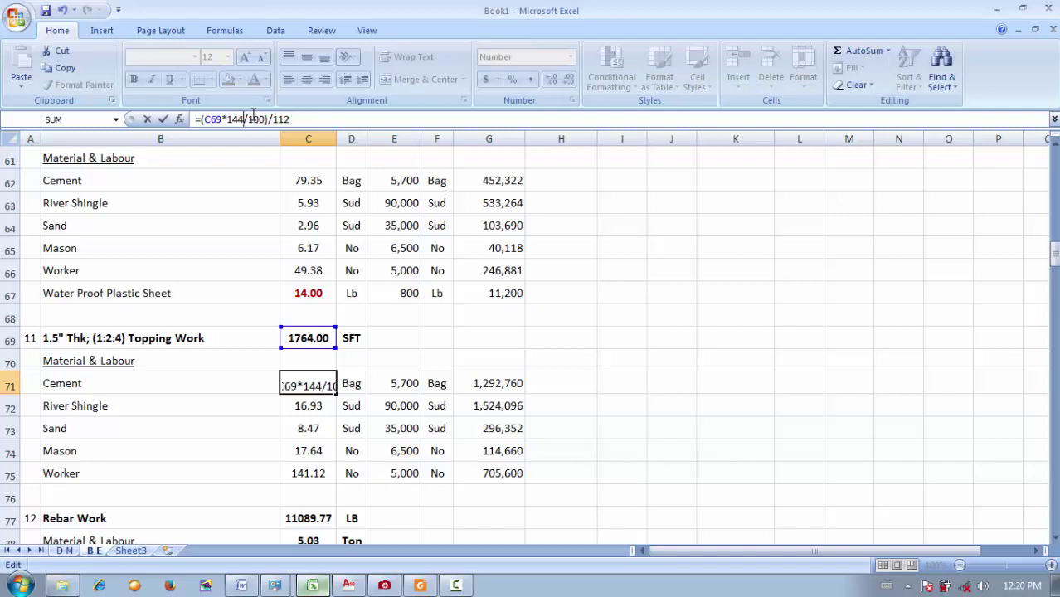
type("259")
key("Return")
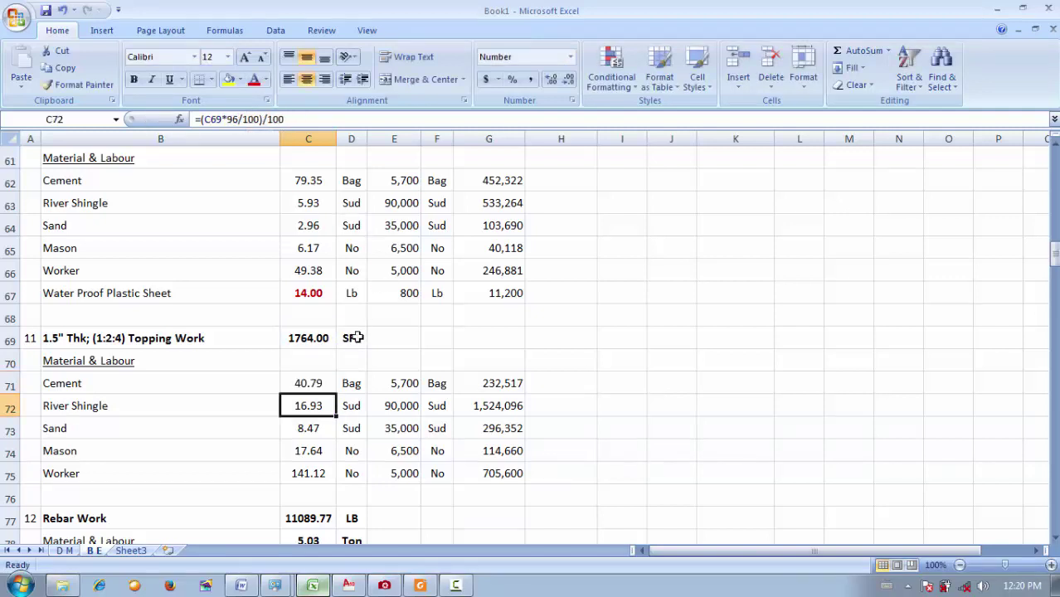
Check the stone aggregate rate in the PDF and set the River Shingle factor in C72 to 11.5
left_click(419, 586)
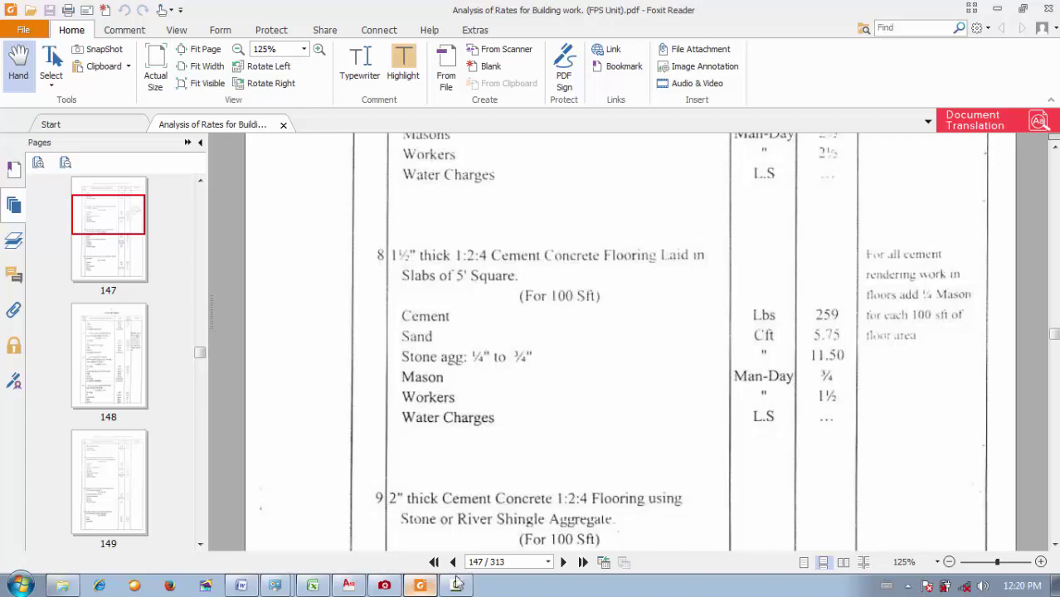
left_click(313, 585)
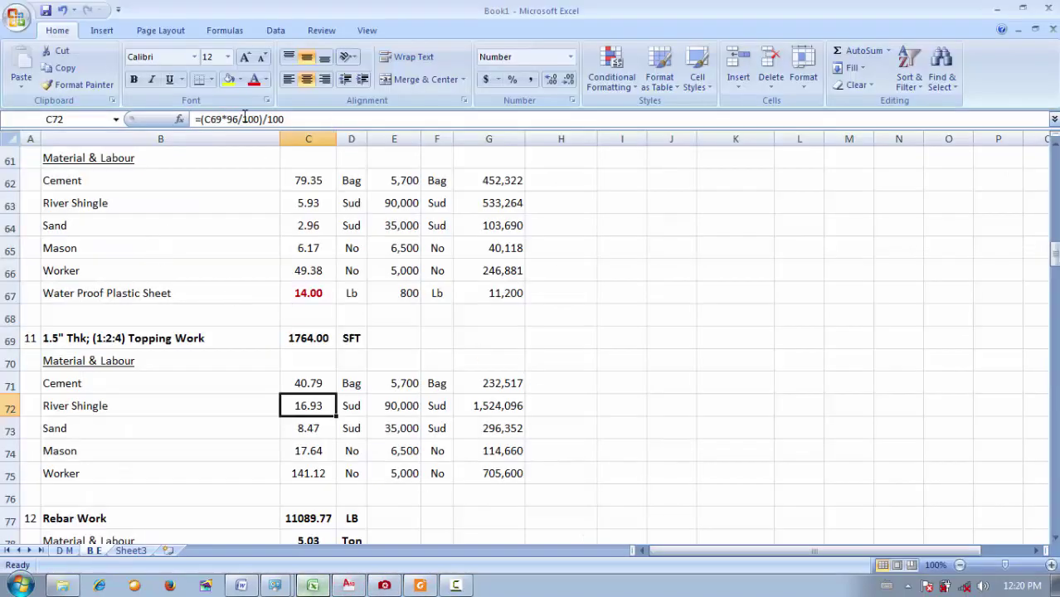
left_click(234, 118)
key("BackSpace")
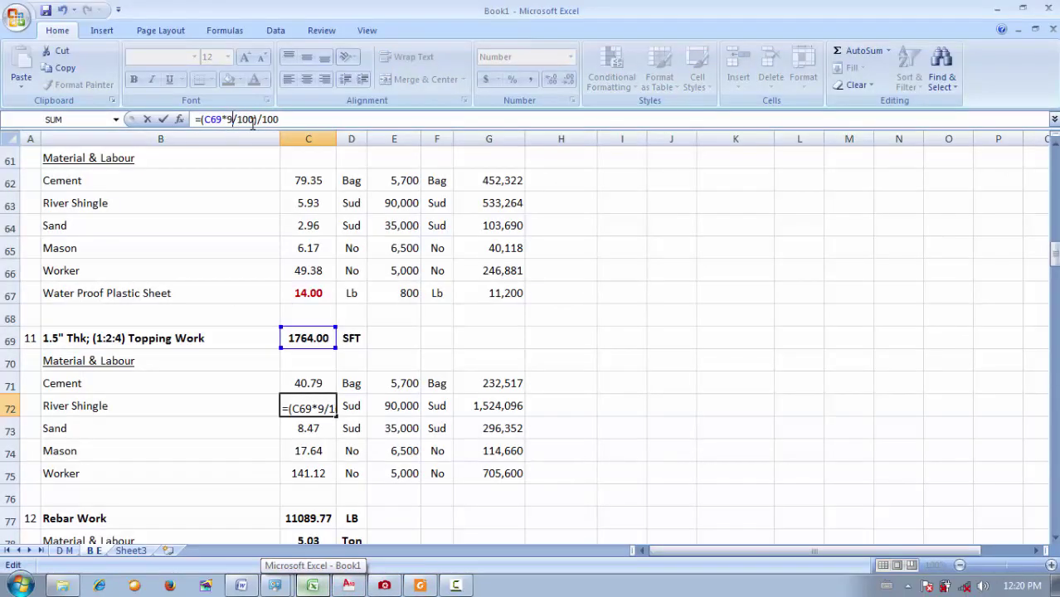
key("BackSpace")
type("11.5")
key("Return")
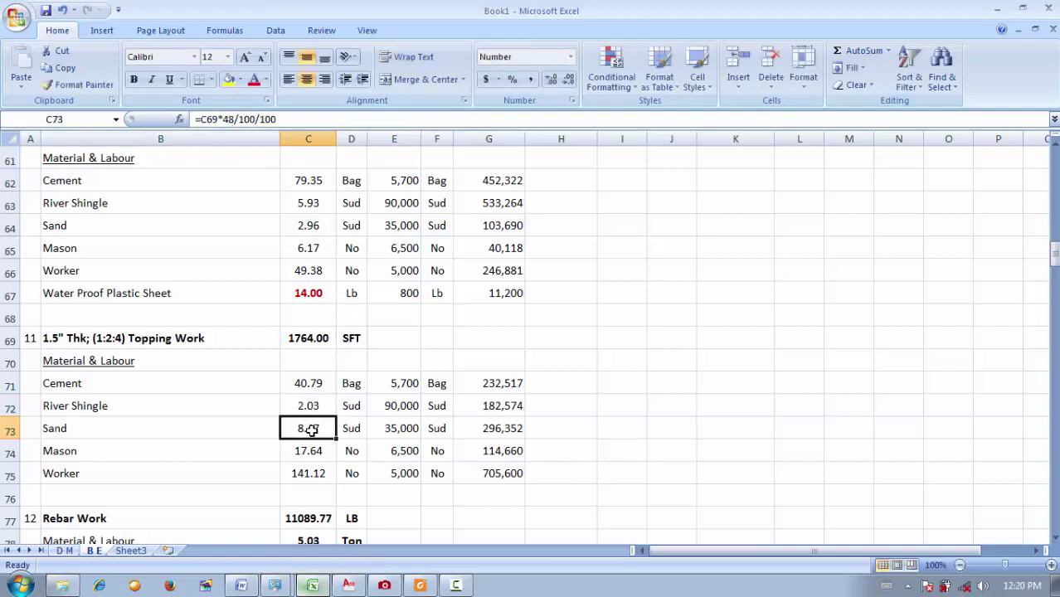
Check the sand rate in the PDF and set the Sand factor in C73 to 5.75
left_click(384, 586)
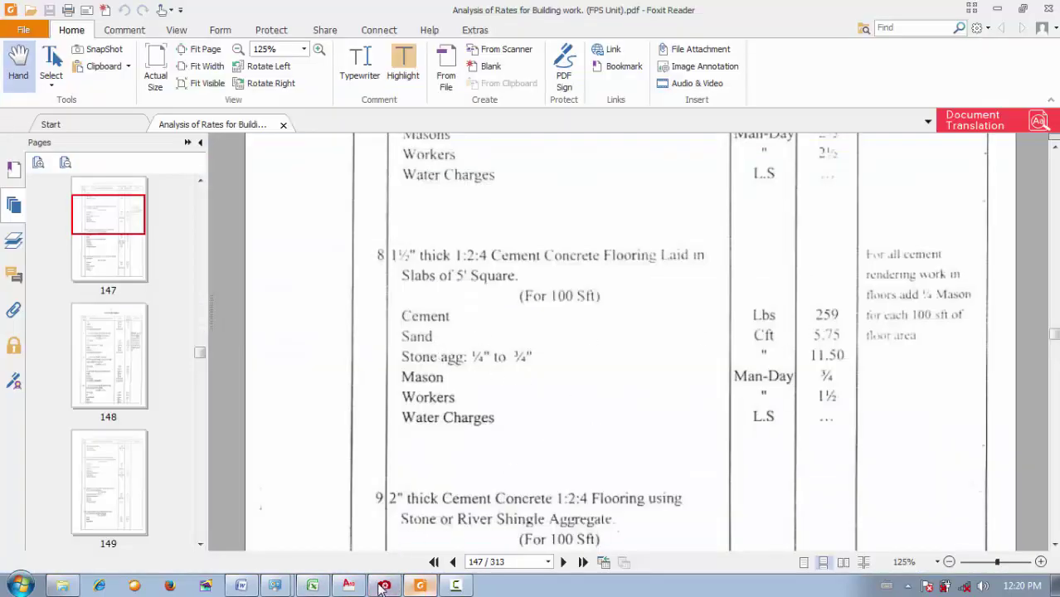
left_click(312, 585)
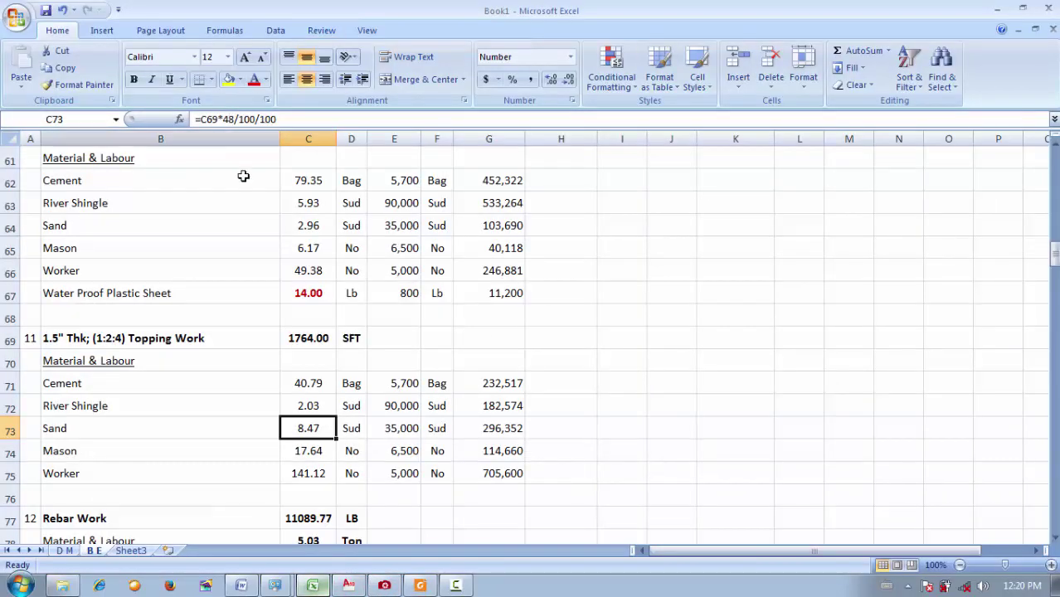
left_click(235, 119)
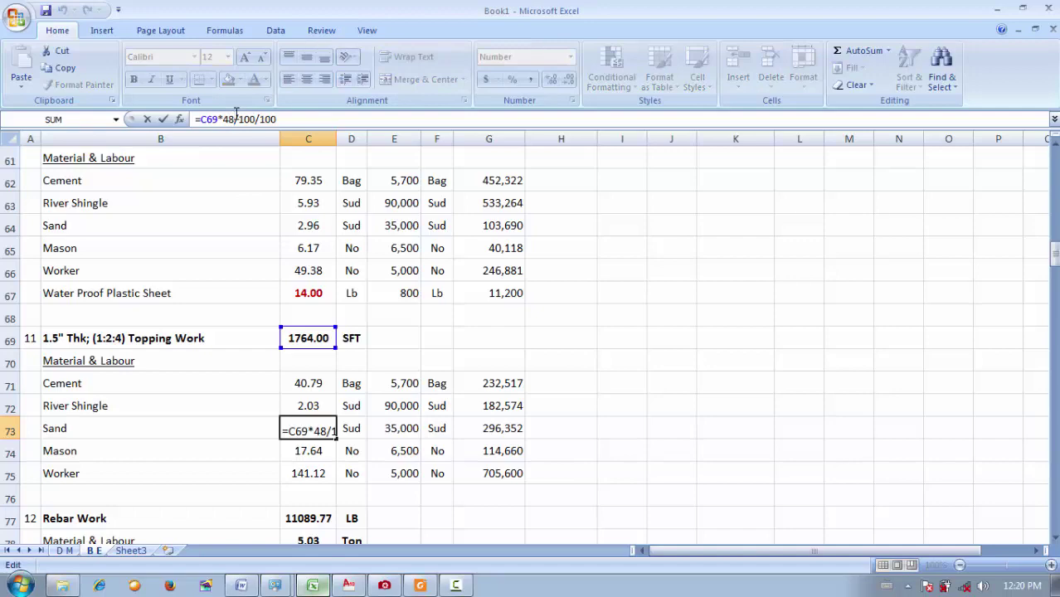
key("BackSpace")
key("BackSpace")
type("5.75")
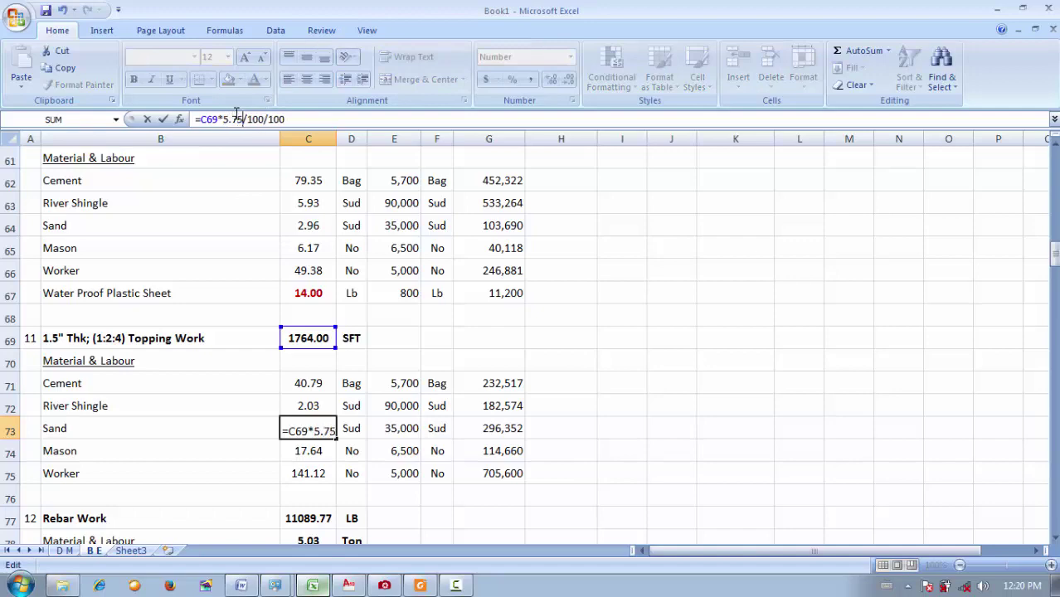
key("Return")
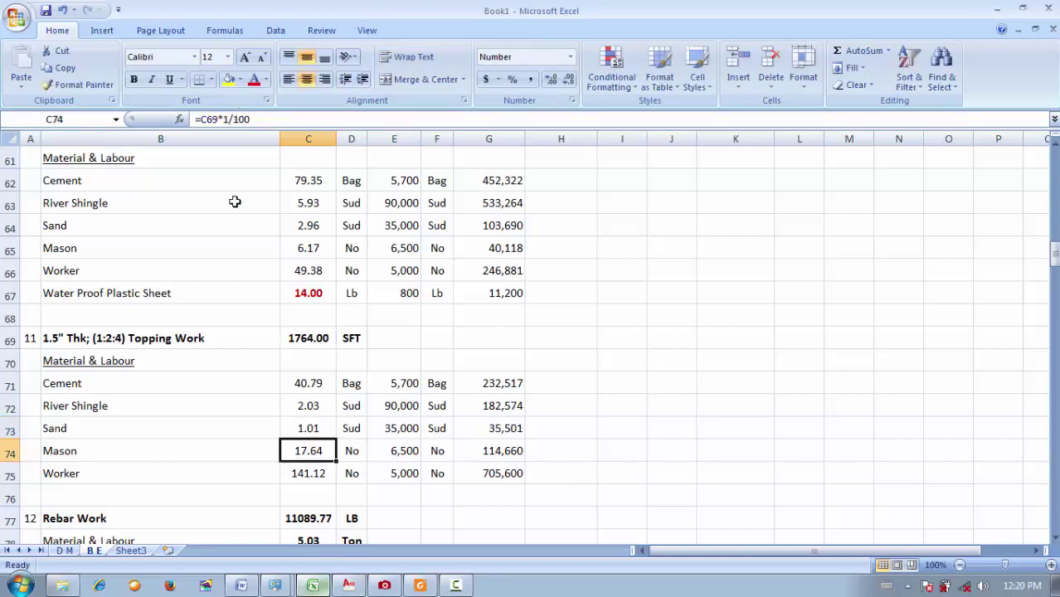
Set the Mason factor in C74 of the topping work to the PDF's ¾ man-day, entered as a decimal
left_click(419, 586)
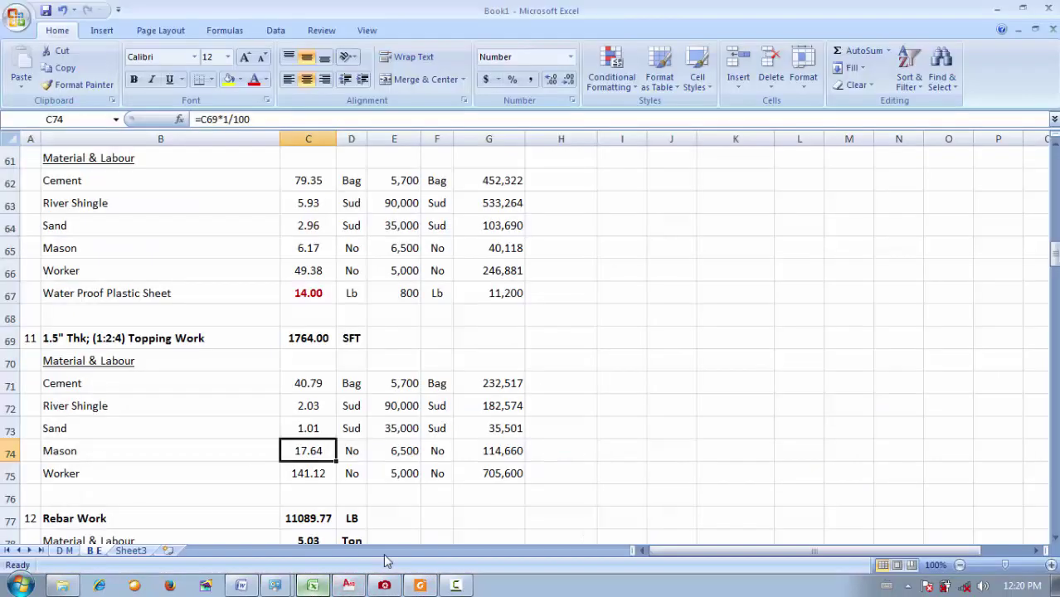
left_click(312, 585)
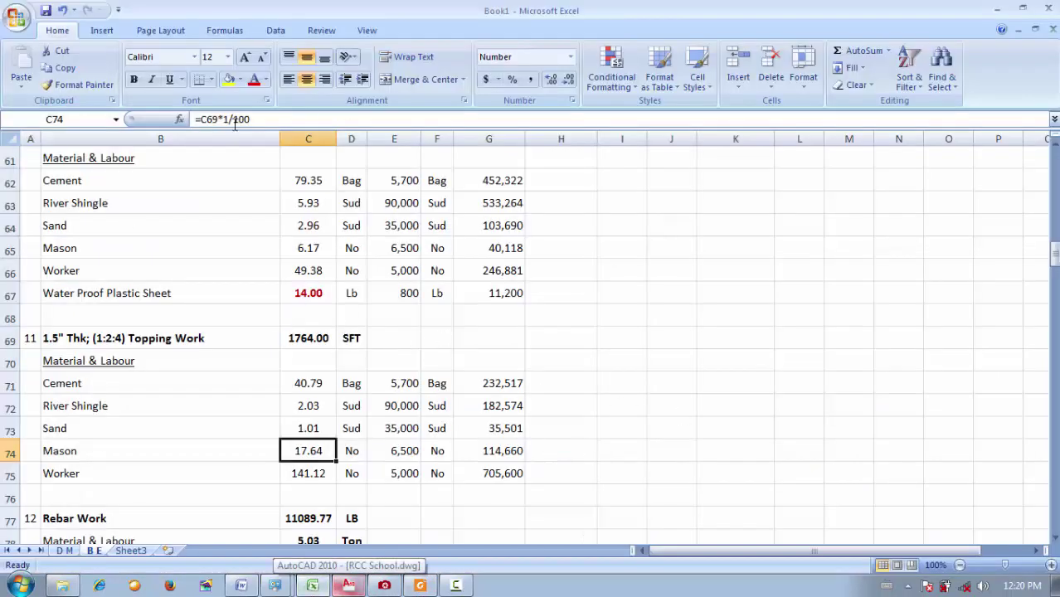
left_click(230, 118)
key("BackSpace")
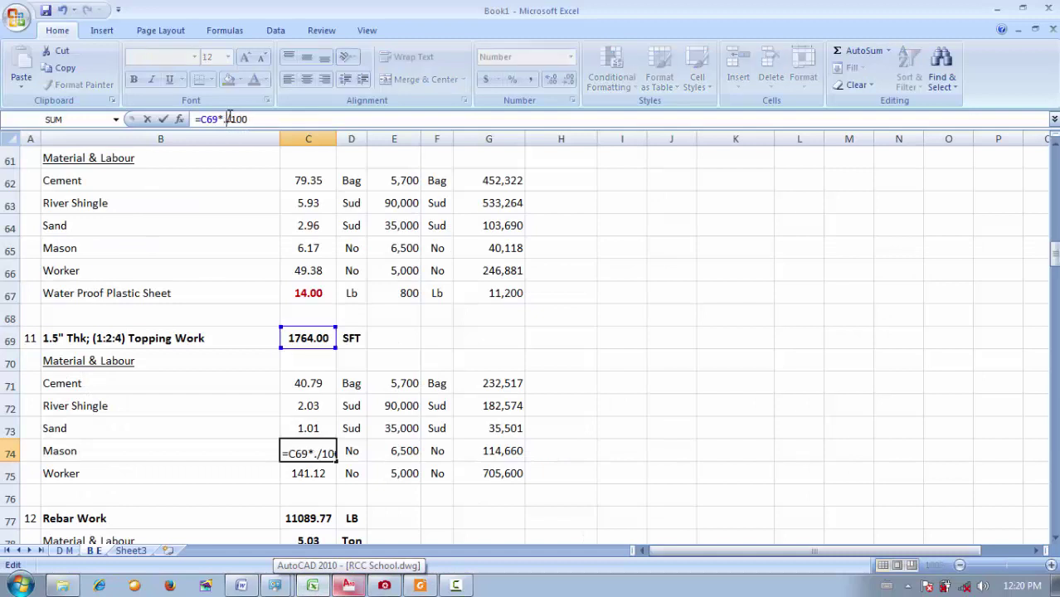
type("8")
key("Return")
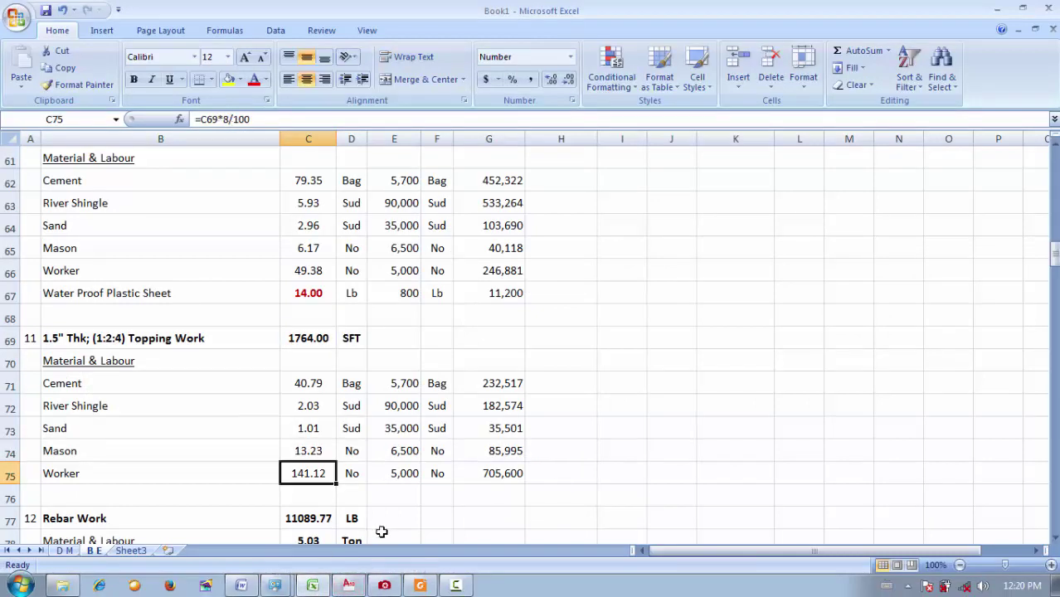
Check the workers rate in the PDF and set the Worker factor in C75 to 1.5
left_click(419, 586)
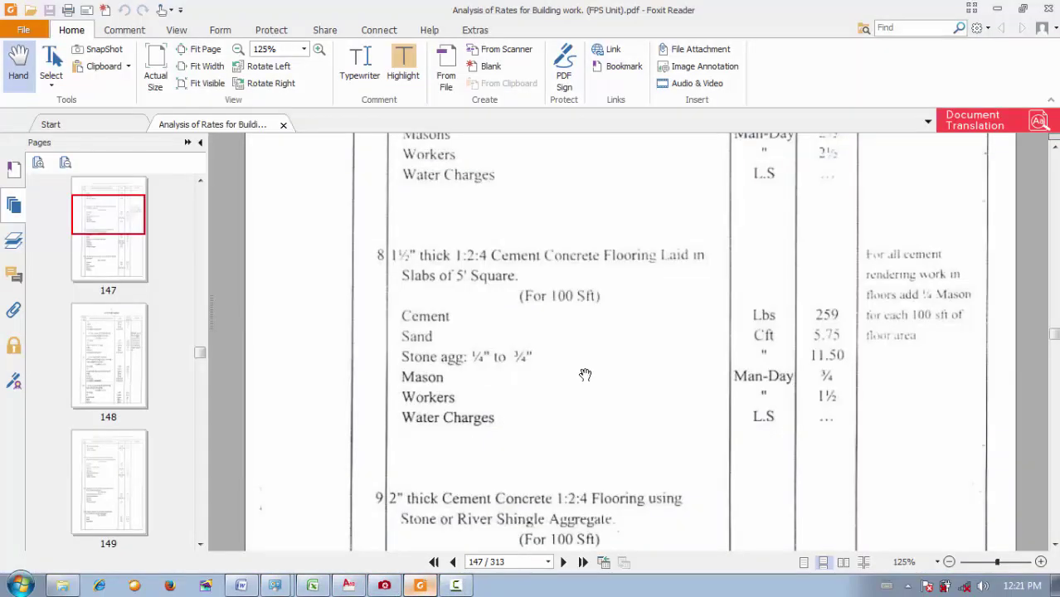
left_click(312, 586)
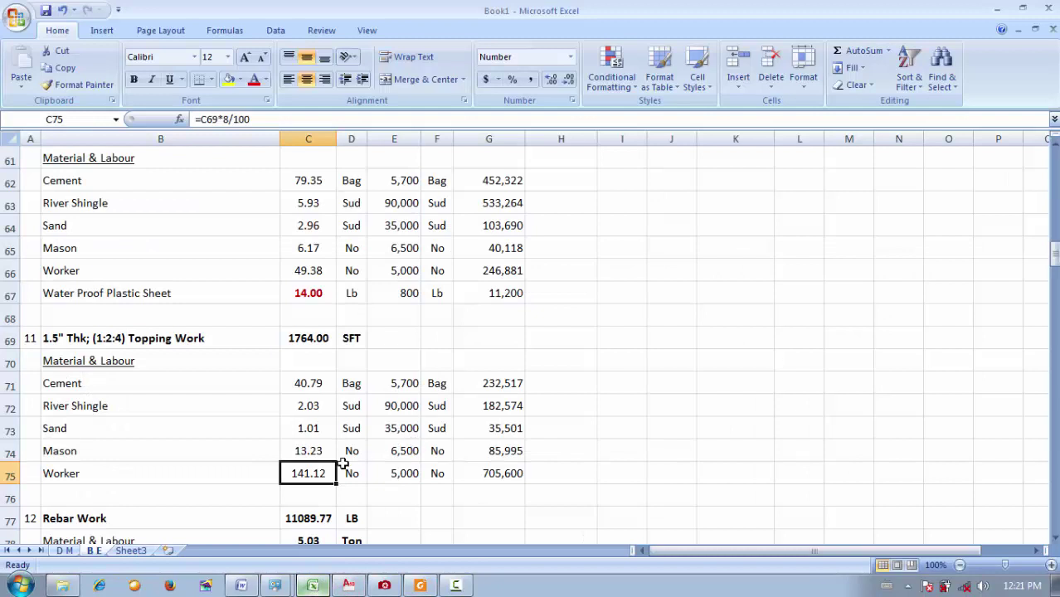
left_click(229, 119)
key("BackSpace")
type("1.5")
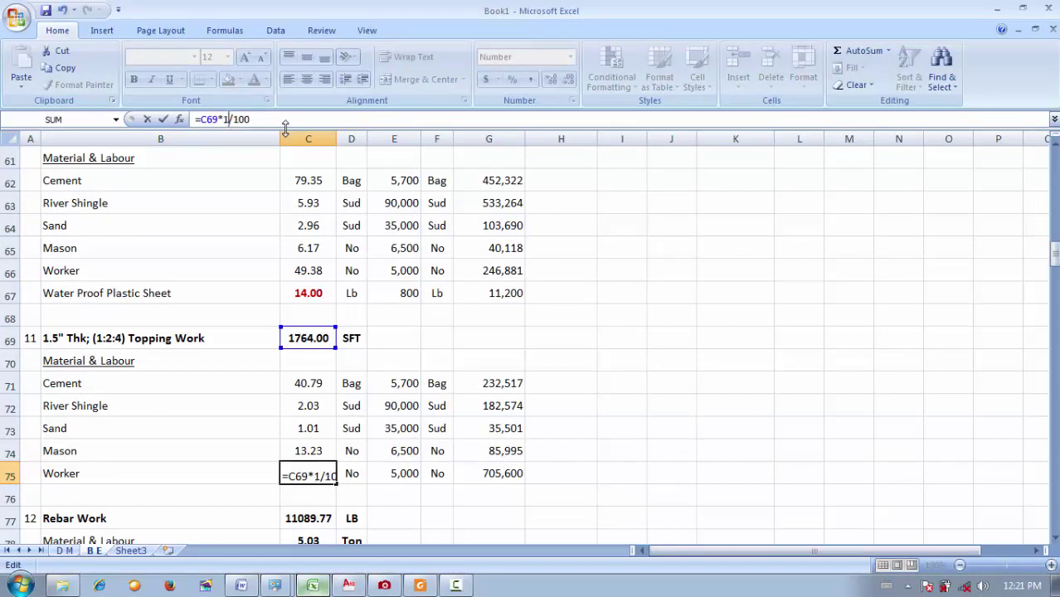
key("Return")
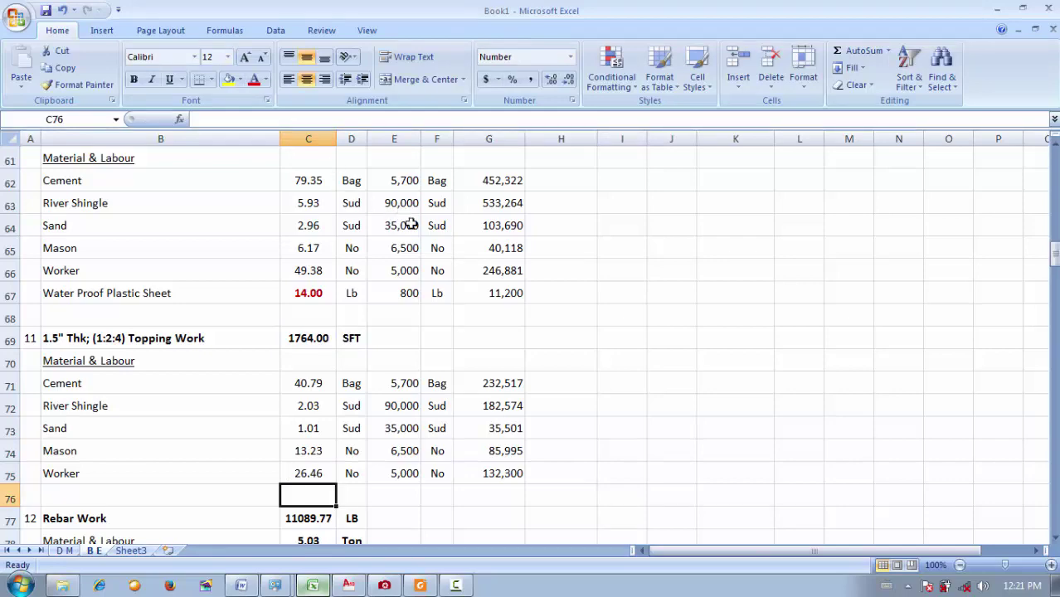
Review the quantities and unit rates of the work items from Topping Work through the Cement Board Ceiling
left_click(718, 326)
scroll(315, 315, "down", 4)
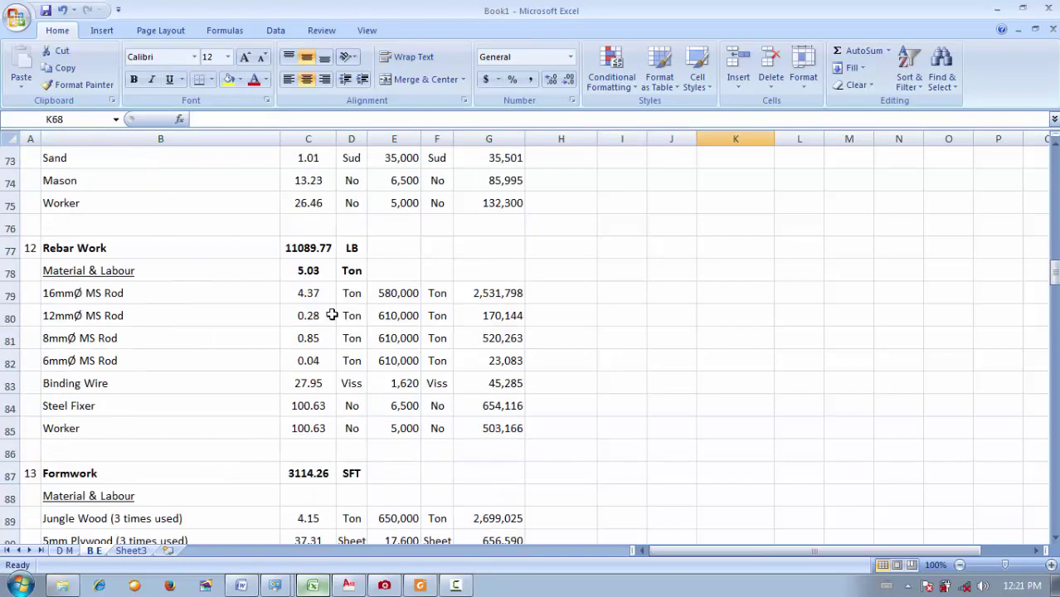
scroll(331, 315, "down", 10)
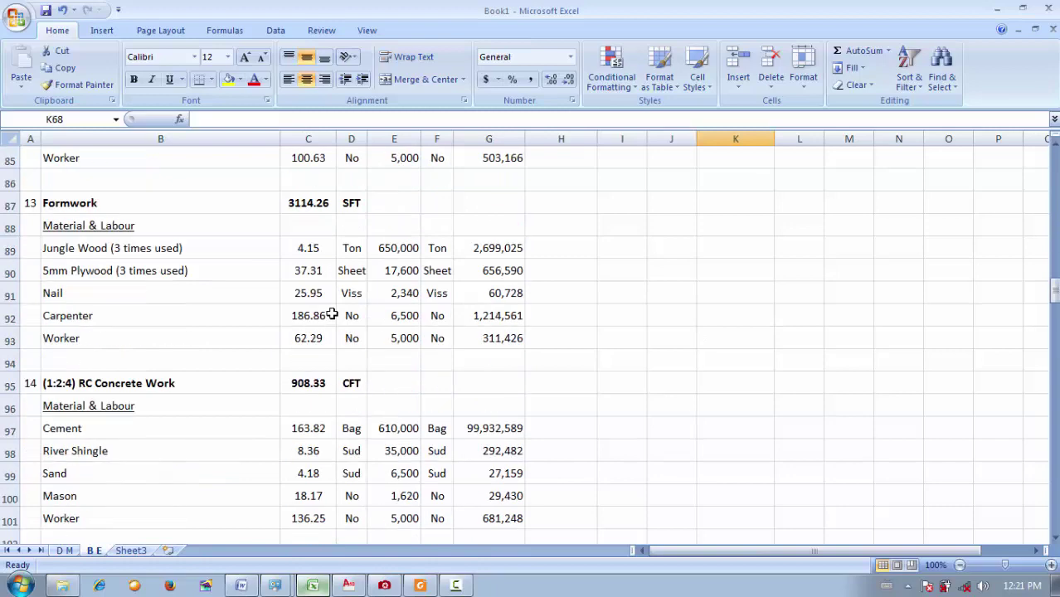
scroll(331, 320, "down", 8)
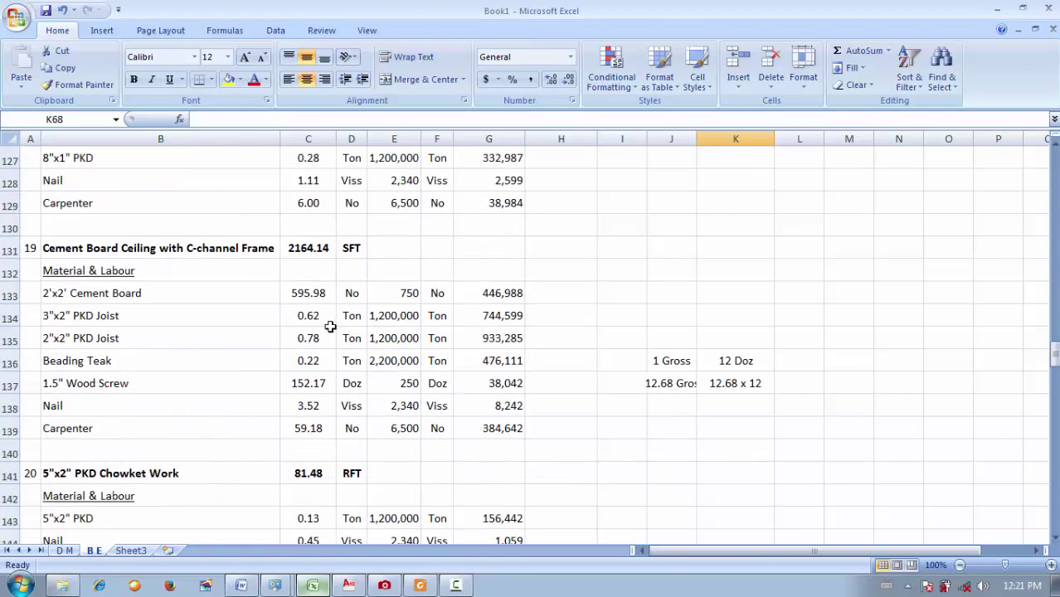
scroll(330, 328, "up", 15)
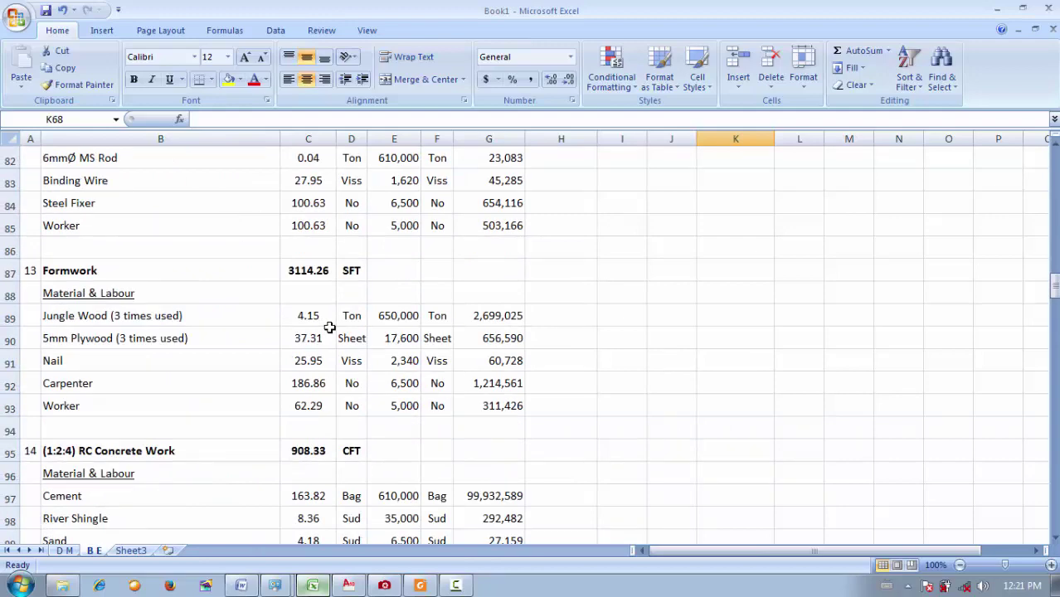
scroll(331, 299, "up", 5)
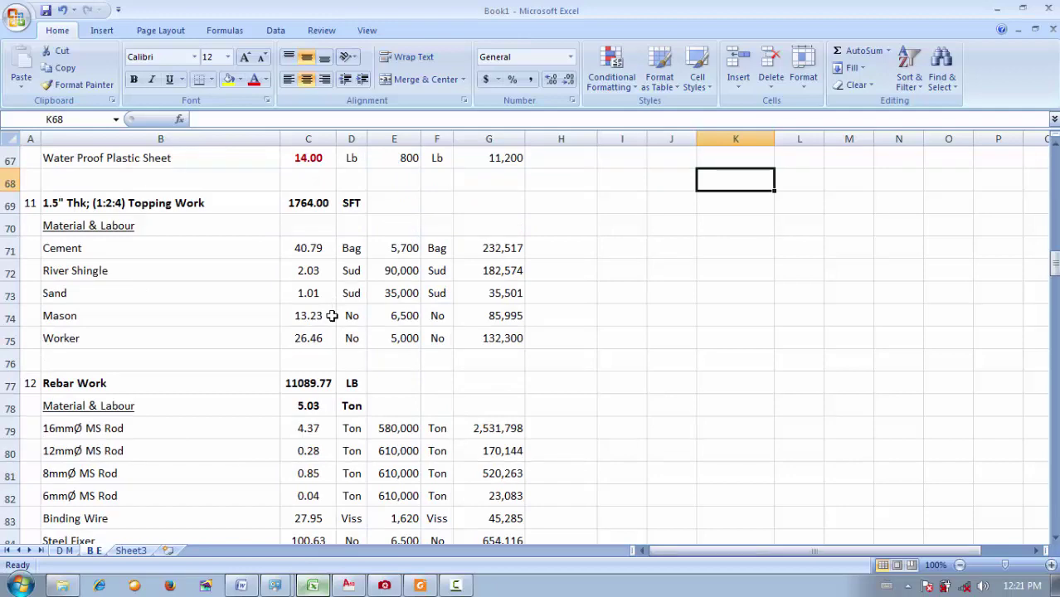
scroll(331, 315, "down", 4)
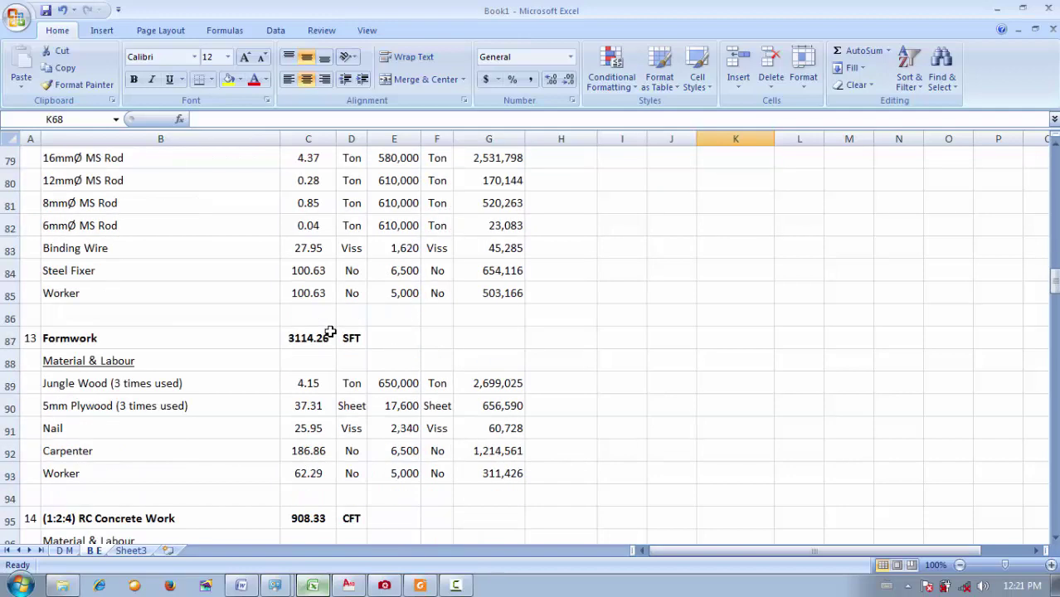
scroll(329, 331, "down", 2)
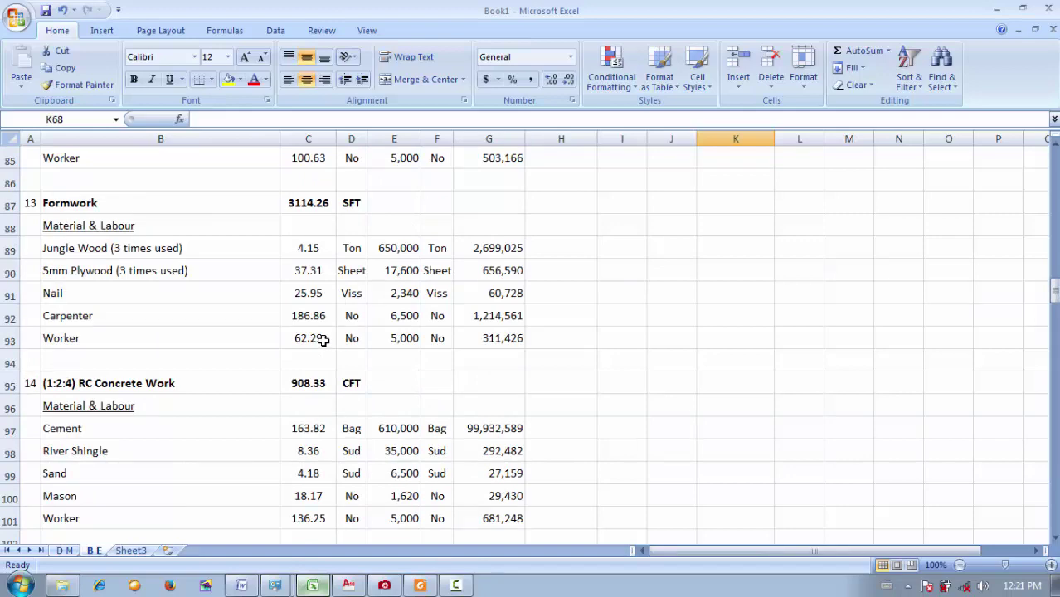
scroll(324, 340, "down", 10)
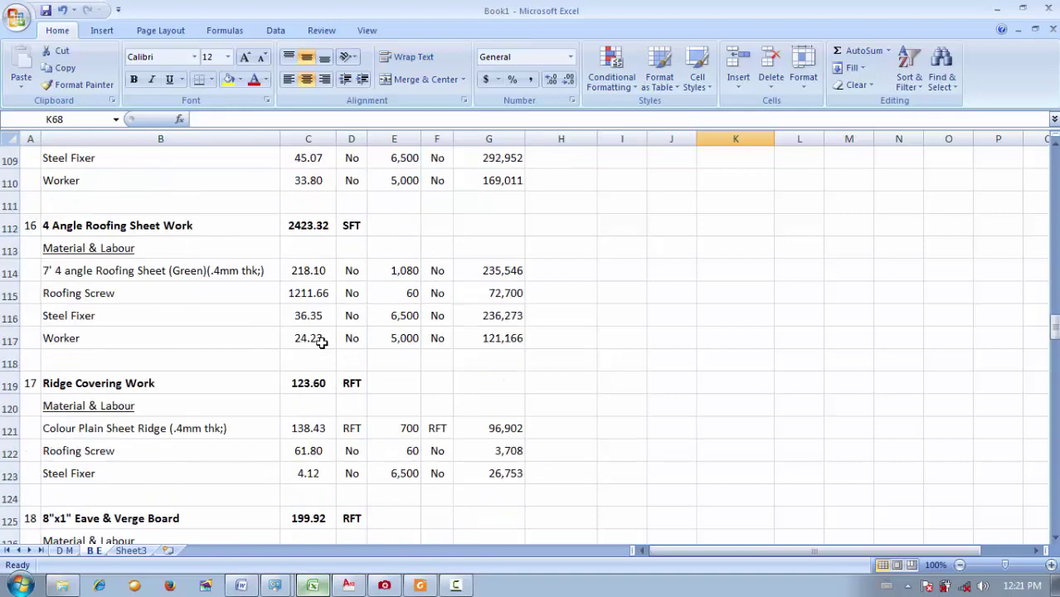
scroll(325, 339, "up", 15)
scroll(325, 336, "down", 5)
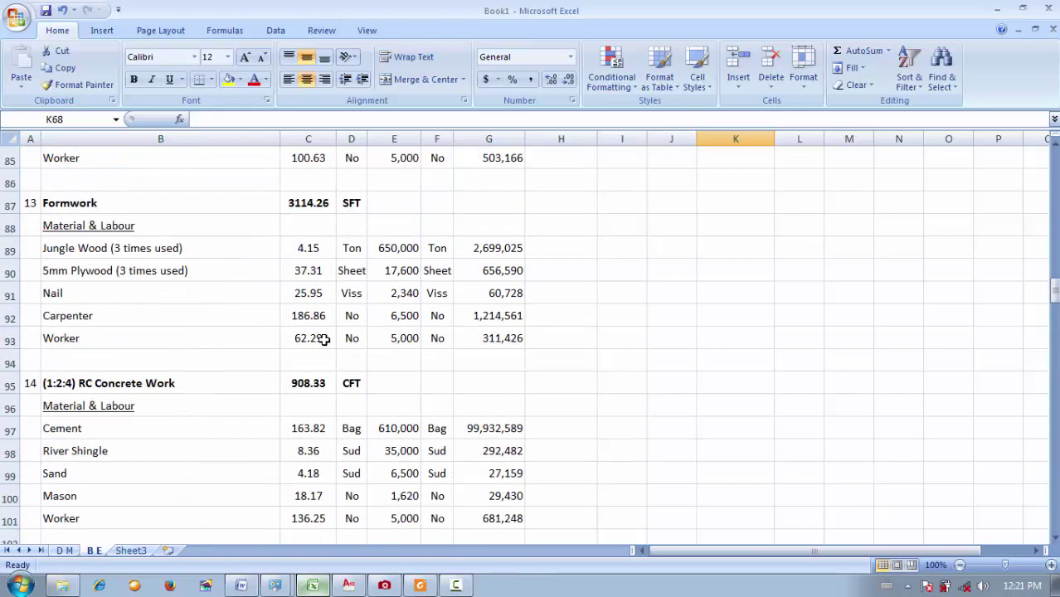
Replace the Cement rate in E97 of the RC Concrete Work with a reference to the concrete floor's Cement rate, =E62
left_click(404, 428)
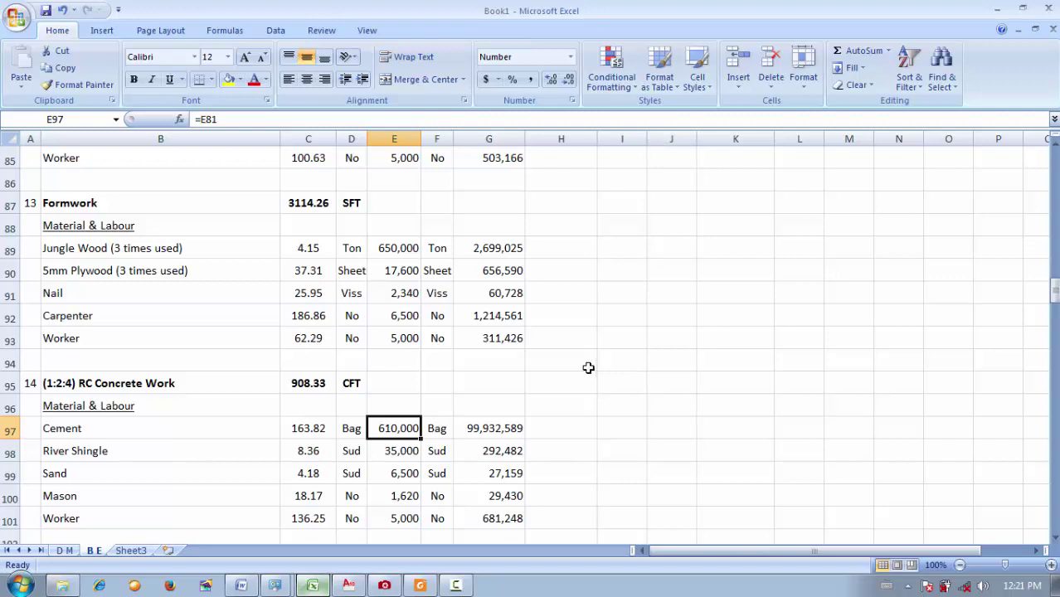
type("=")
scroll(478, 352, "up", 3)
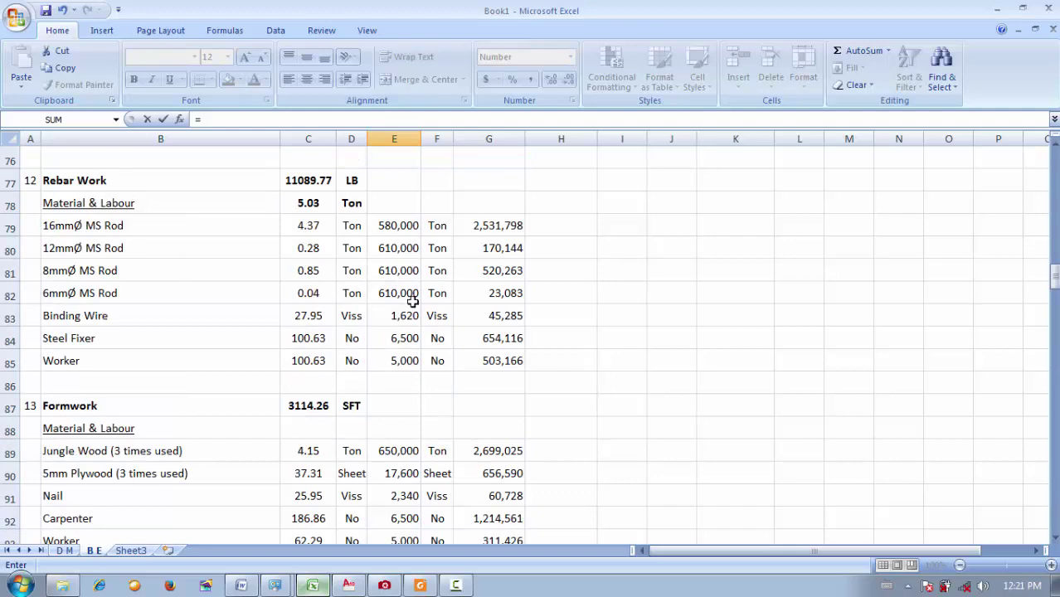
scroll(412, 303, "up", 5)
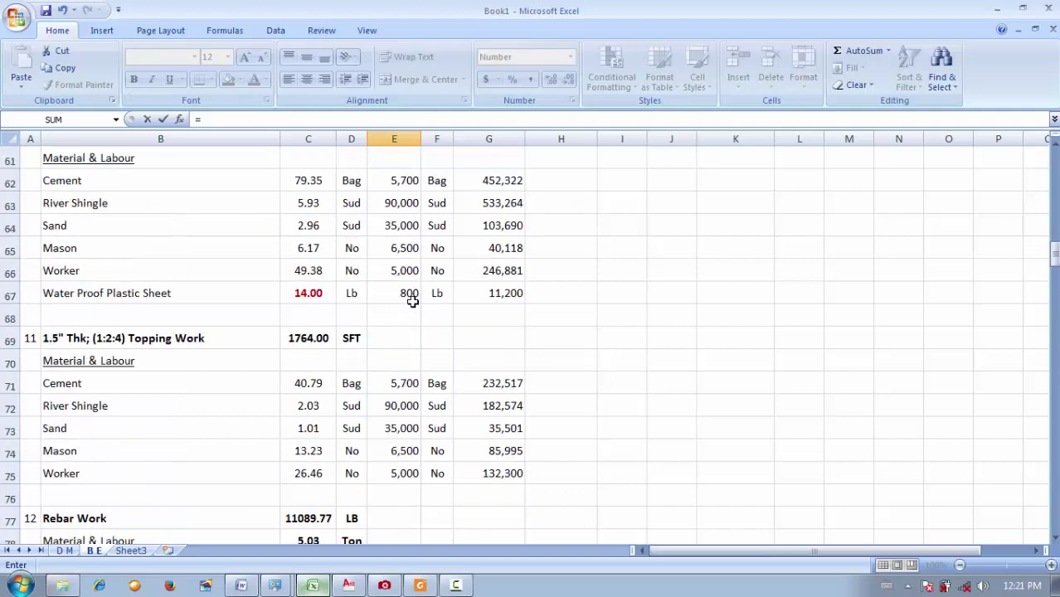
left_click(406, 183)
key("Return")
Replace the River Shingle rate in E98 with a reference to the concrete floor's River Shingle rate, =E63
scroll(407, 187, "down", 2)
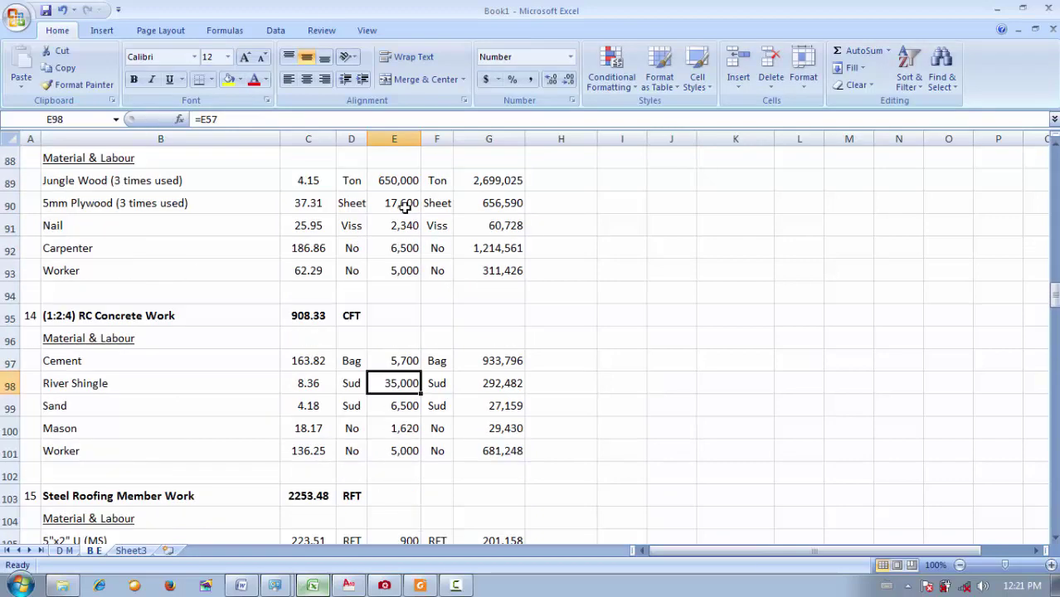
type("=")
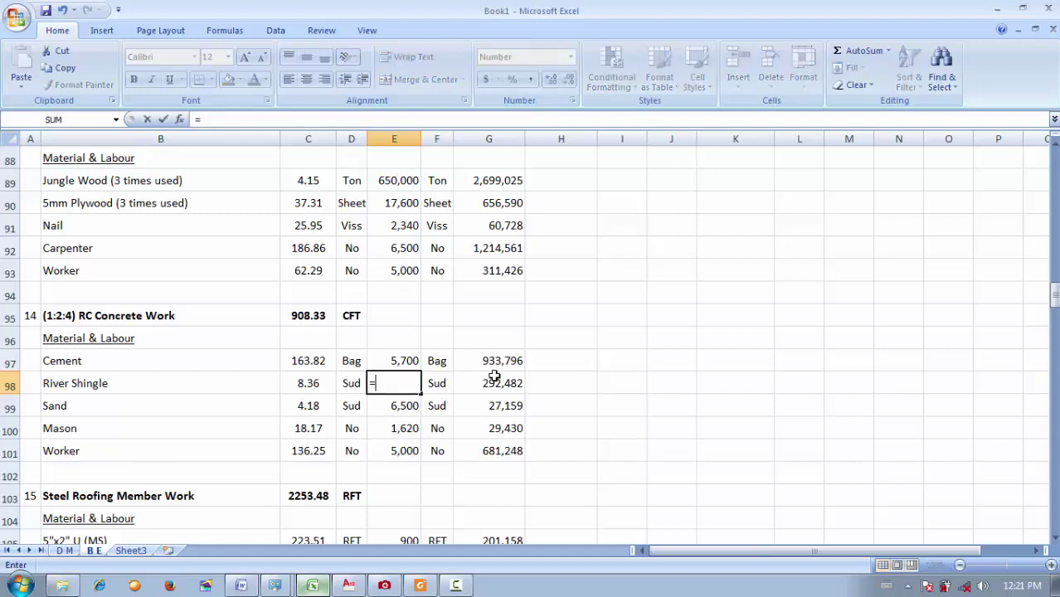
scroll(391, 263, "up", 8)
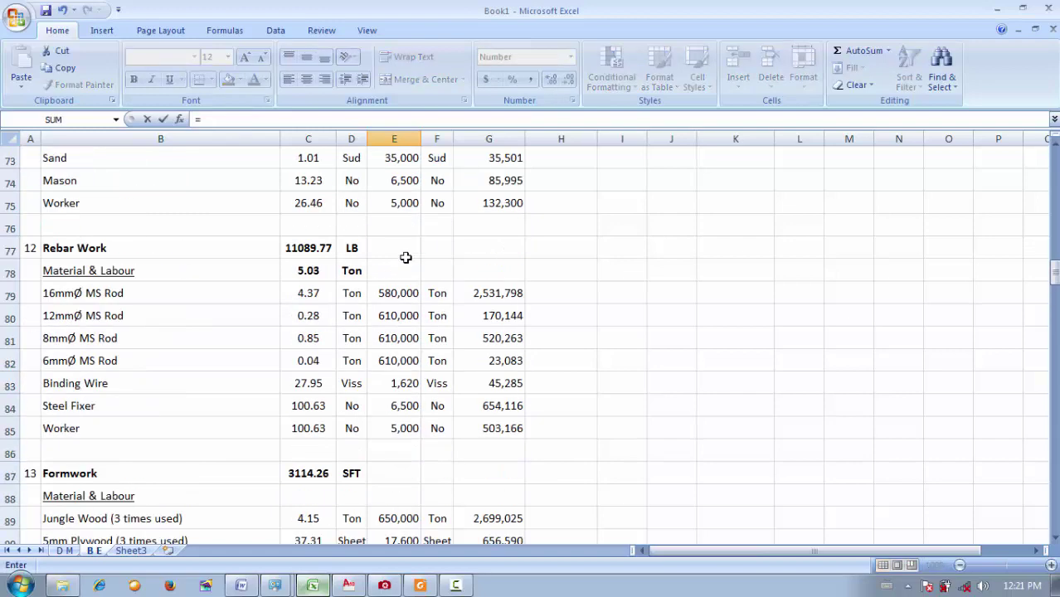
scroll(413, 252, "up", 1)
left_click(406, 206)
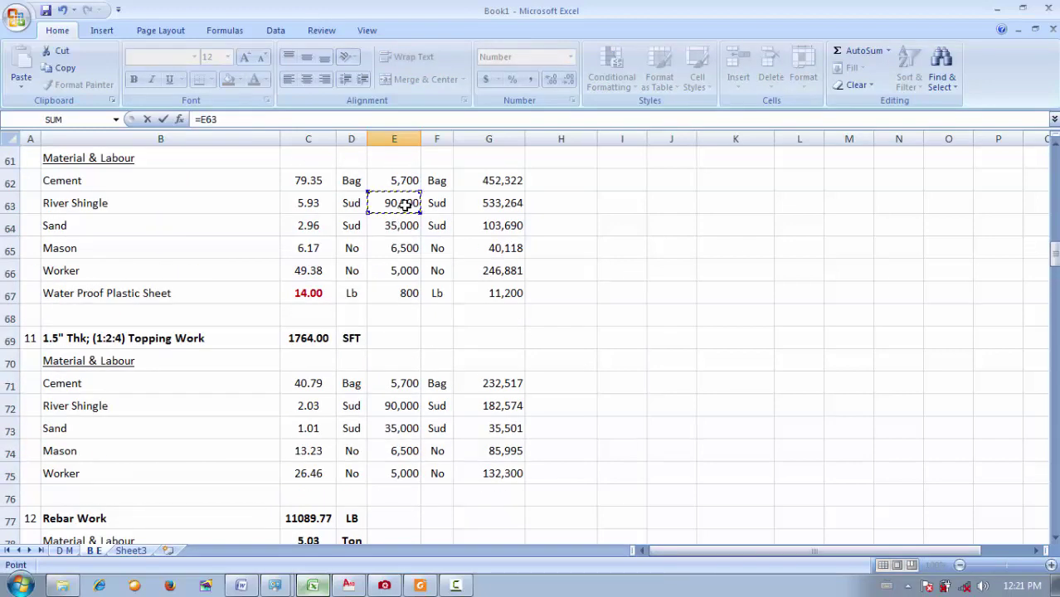
key("Return")
Replace the Sand rate in E99 with a reference to the concrete floor's Sand rate, =E64
scroll(415, 240, "down", 2)
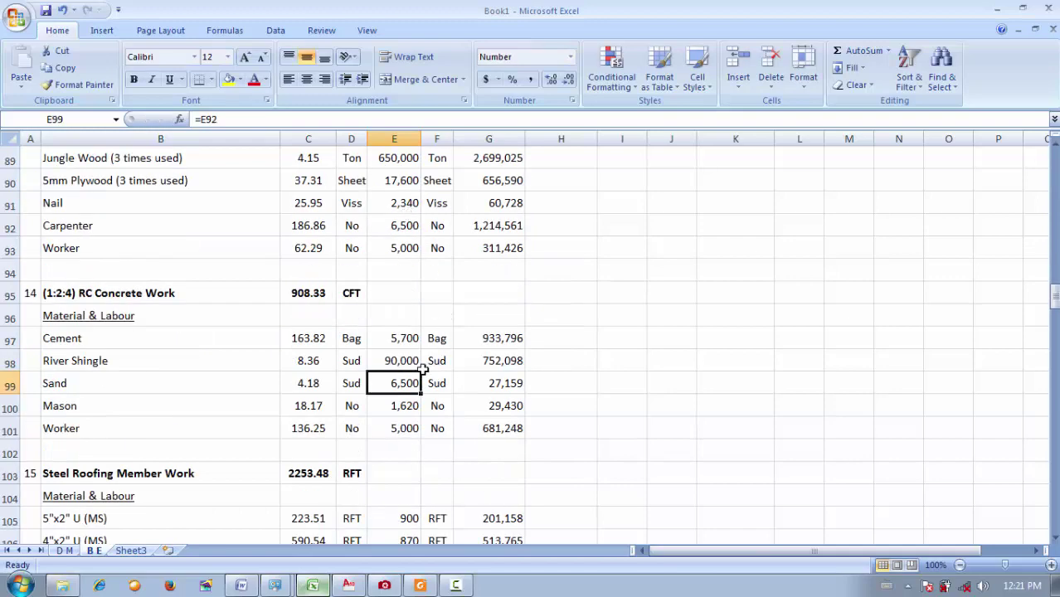
type("=")
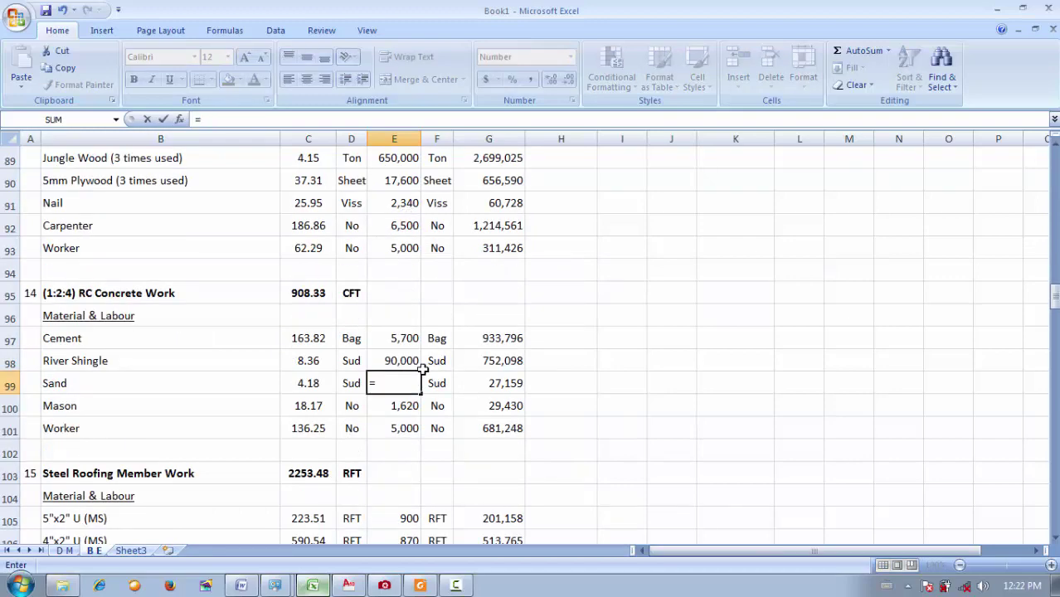
scroll(419, 370, "up", 4)
scroll(414, 366, "up", 5)
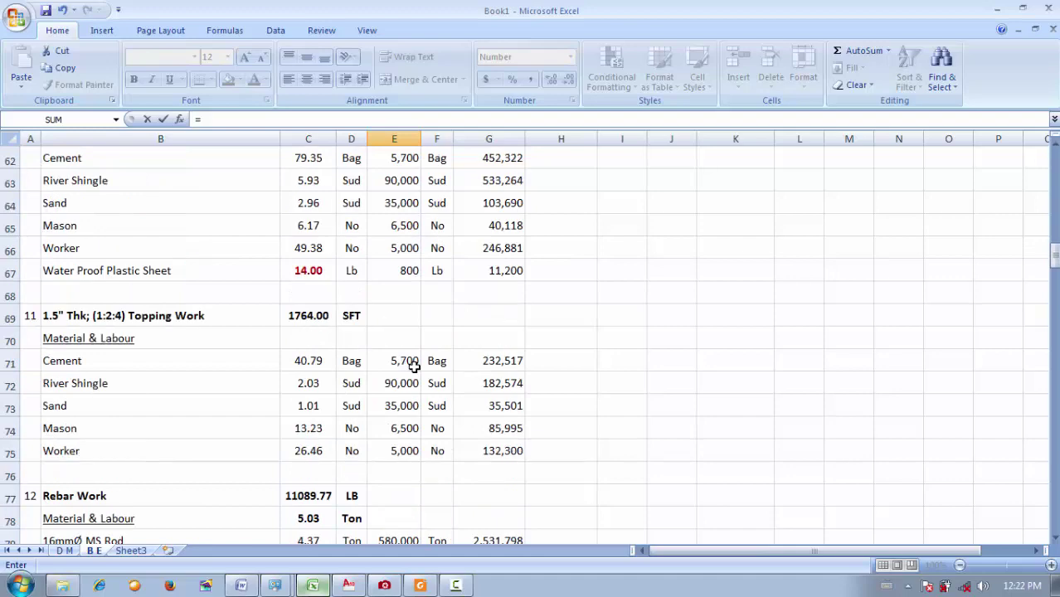
left_click(409, 207)
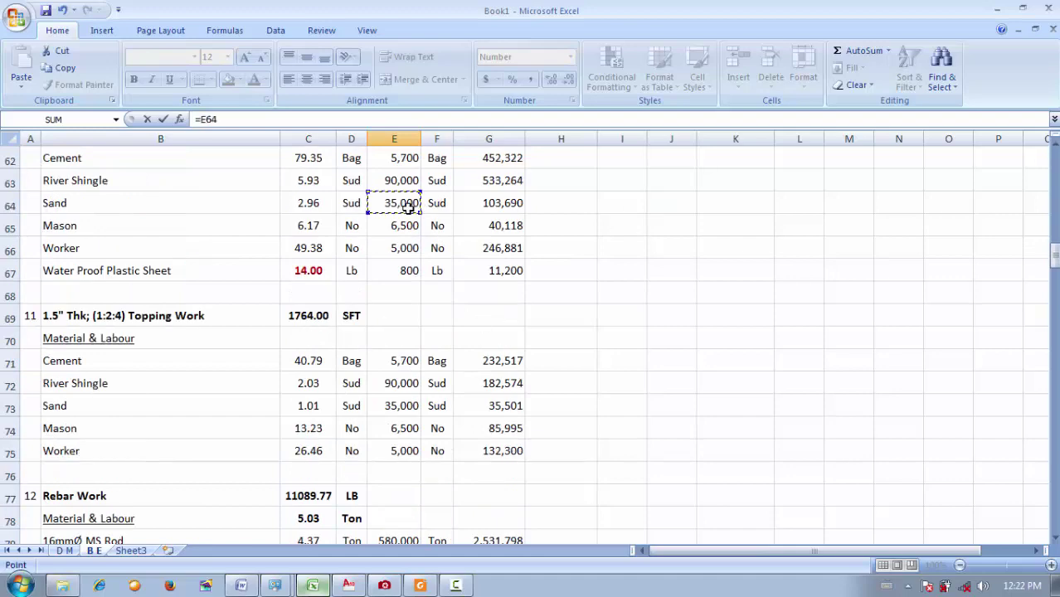
key("Return")
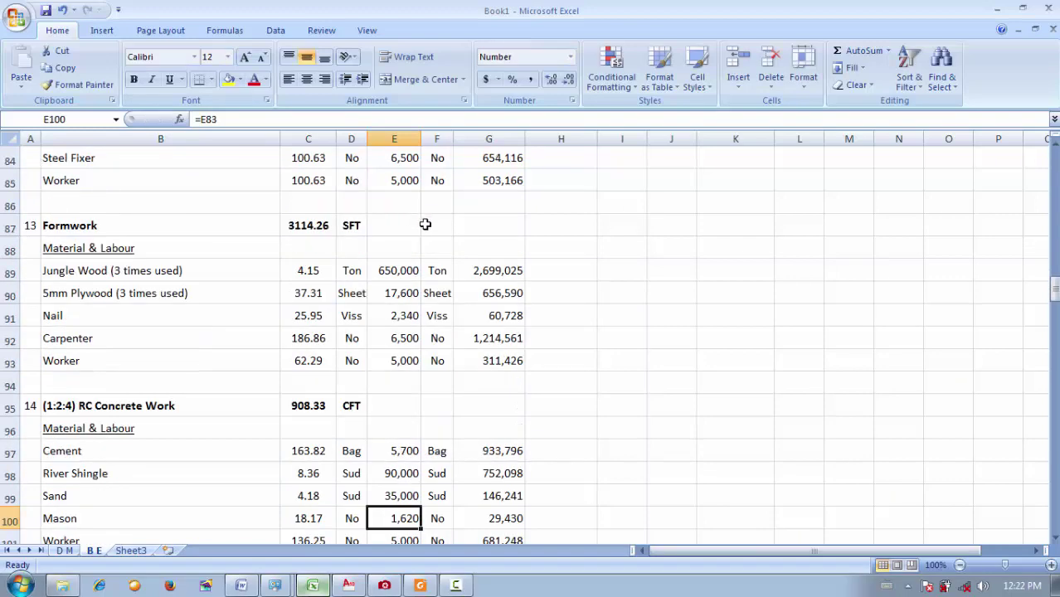
Replace the Mason rate in E100 of the RC Concrete Work with a reference to the Formwork Carpenter rate in E92
type("=")
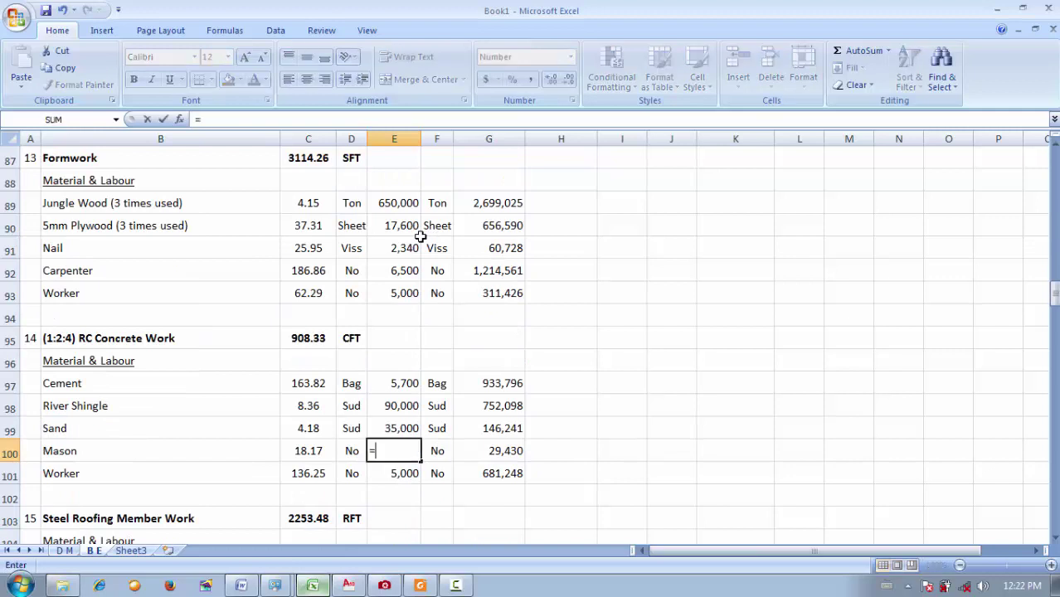
left_click(408, 270)
key("Return")
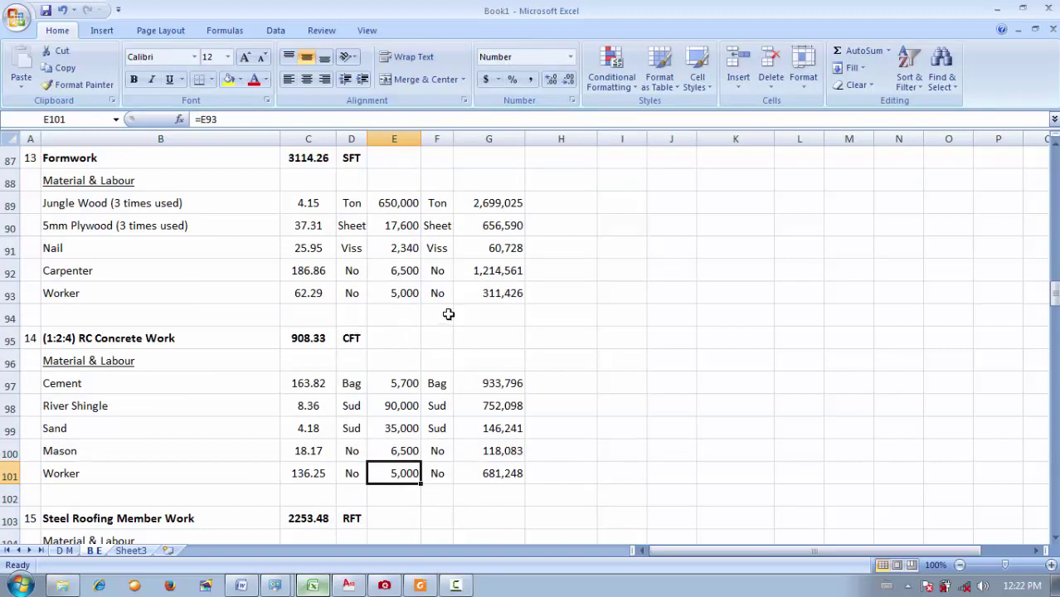
Look through the earlier work items for a matching rate and set the Binding Wire rate in E83 of the Rebar Work to 2340
scroll(384, 276, "up", 3)
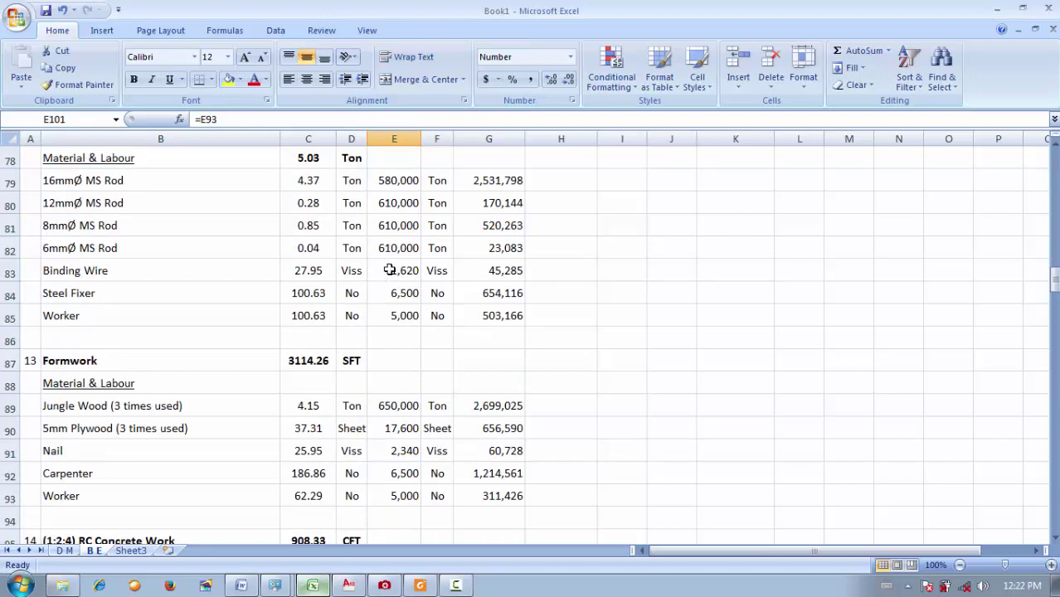
left_click(389, 269)
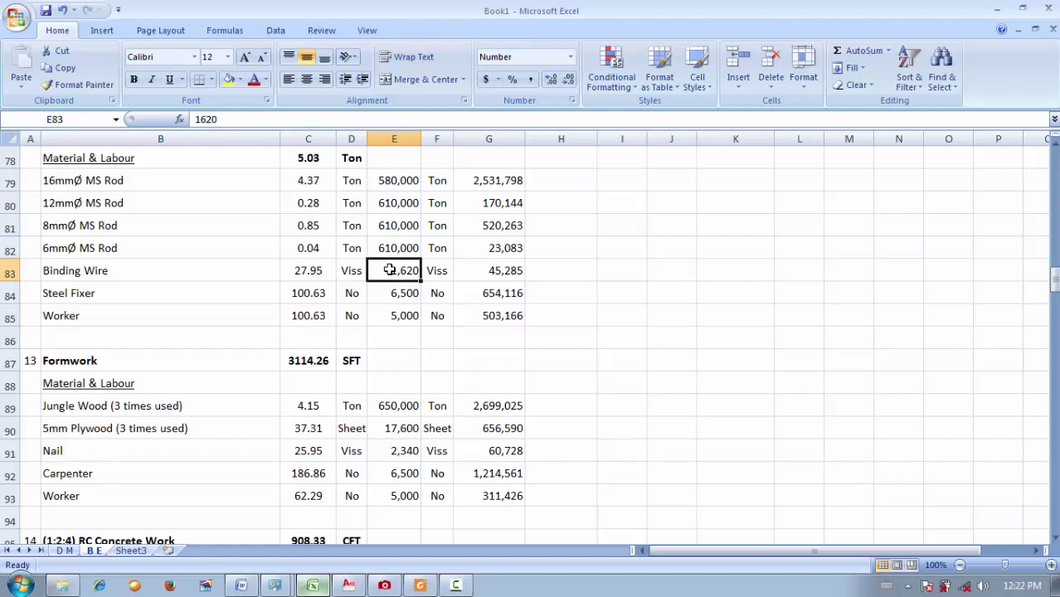
type("=")
scroll(437, 269, "up", 5)
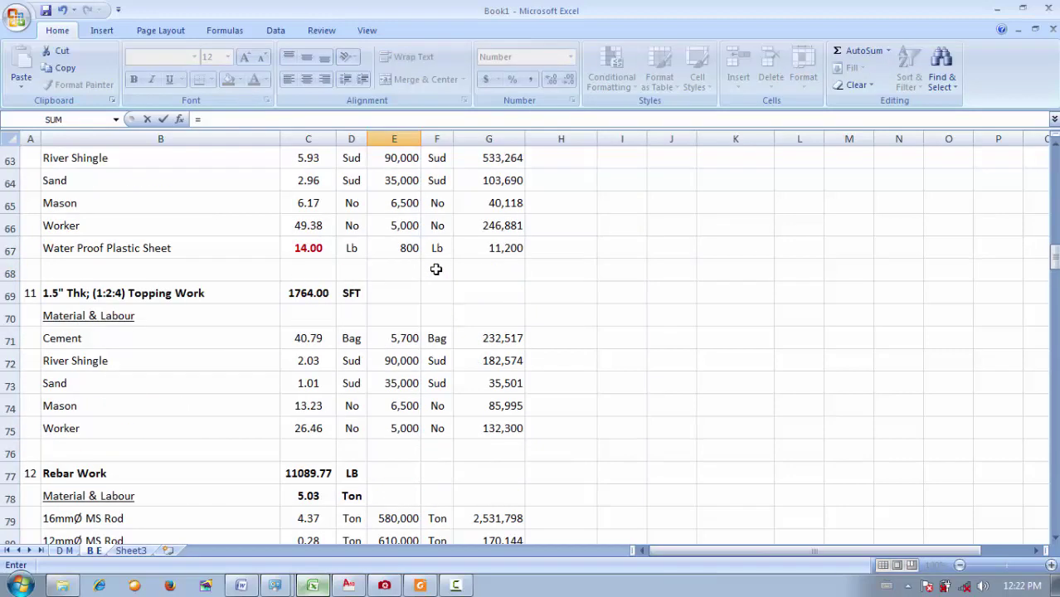
scroll(435, 268, "up", 8)
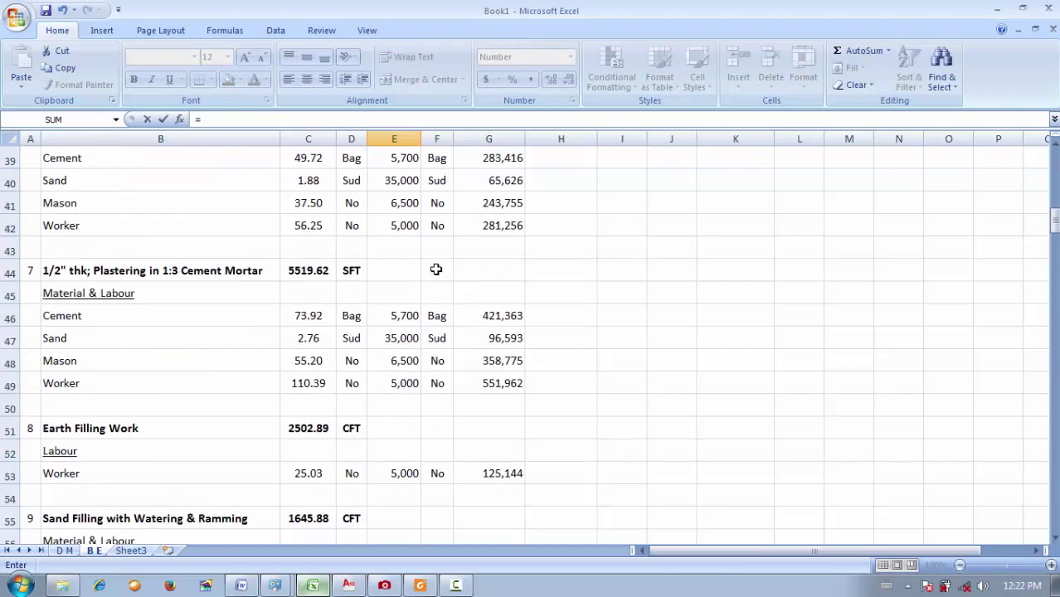
scroll(436, 269, "up", 13)
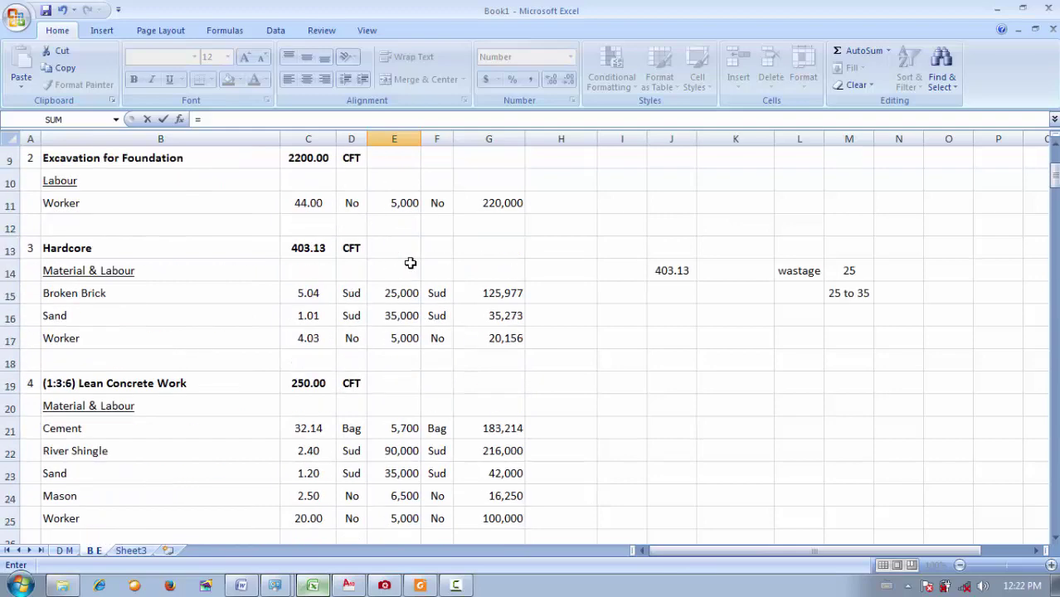
scroll(410, 263, "down", 2)
scroll(409, 259, "down", 7)
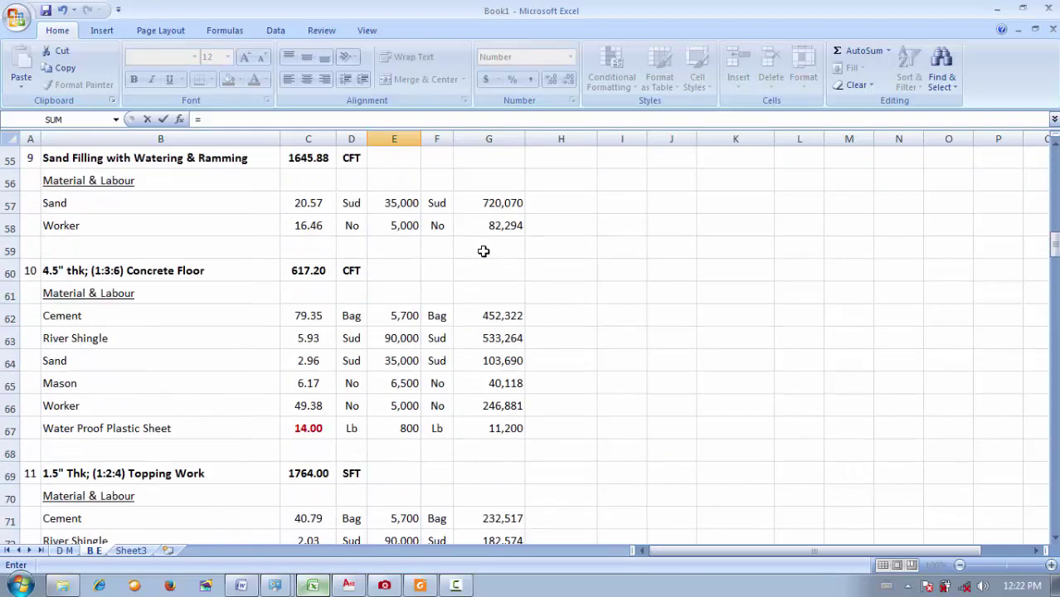
scroll(484, 251, "down", 3)
scroll(484, 253, "down", 3)
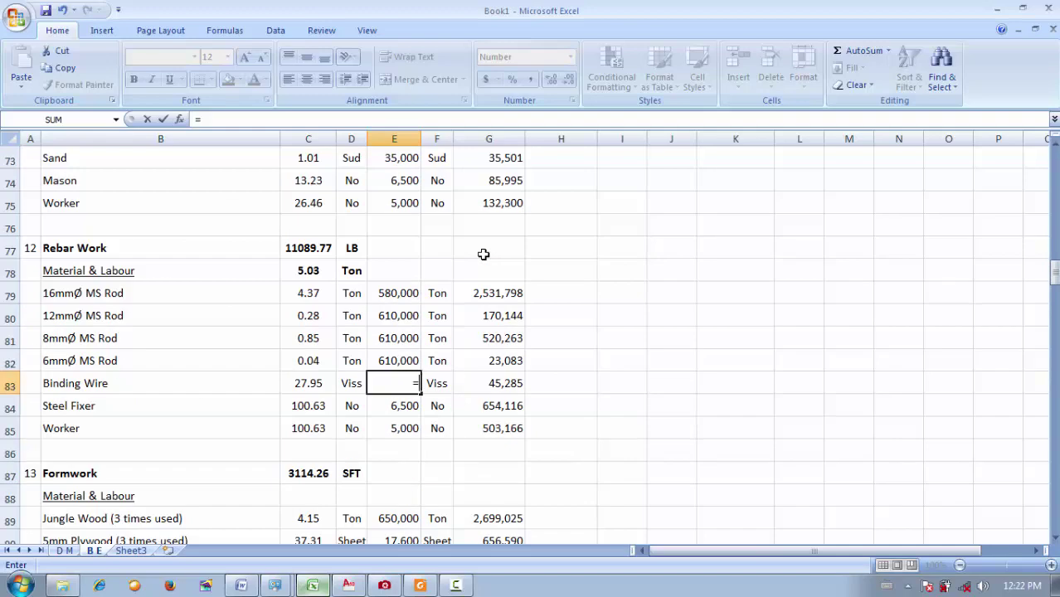
key("BackSpace")
type("2340")
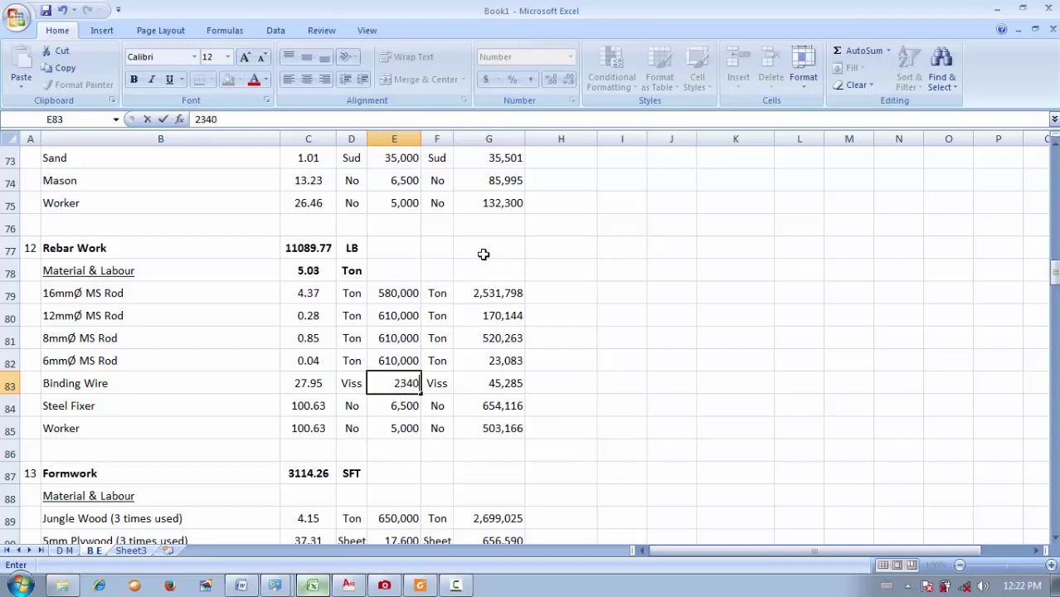
key("Return")
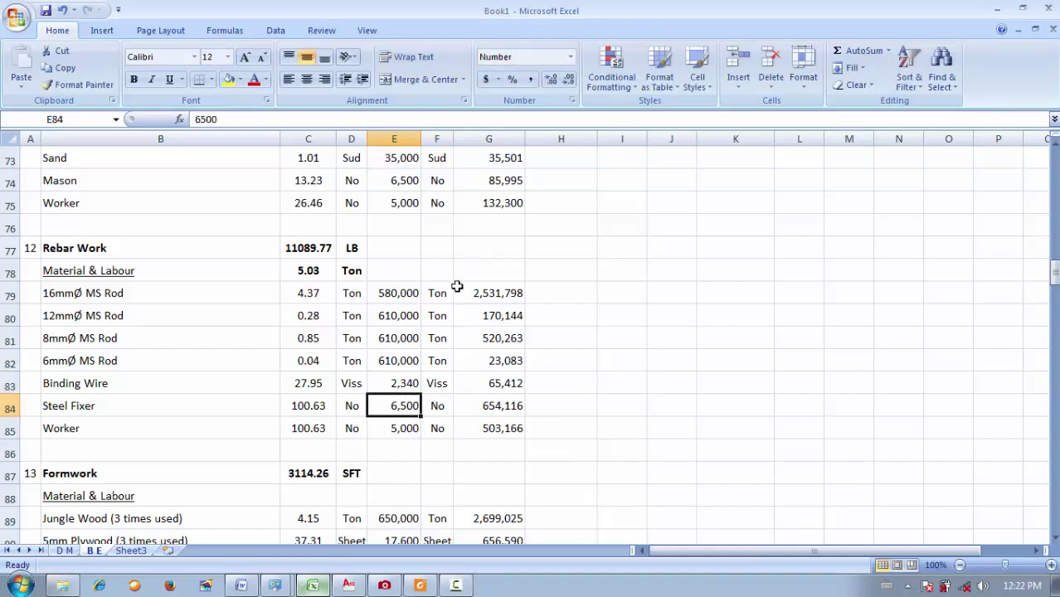
Check the Nail rate in E91 of the Formwork and compare it with the Rebar Work rates
scroll(456, 285, "down", 2)
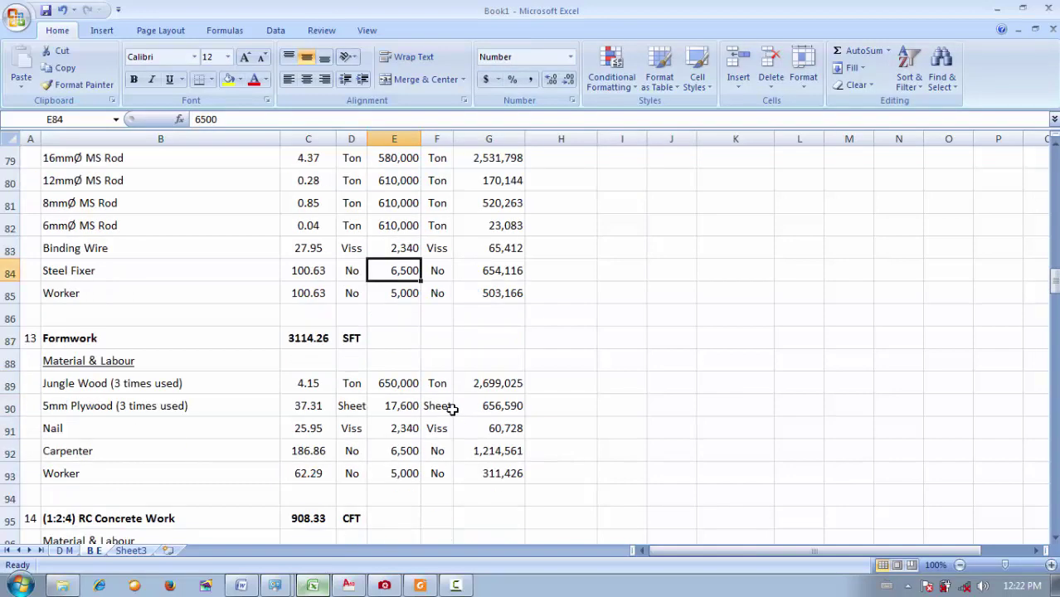
left_click(391, 428)
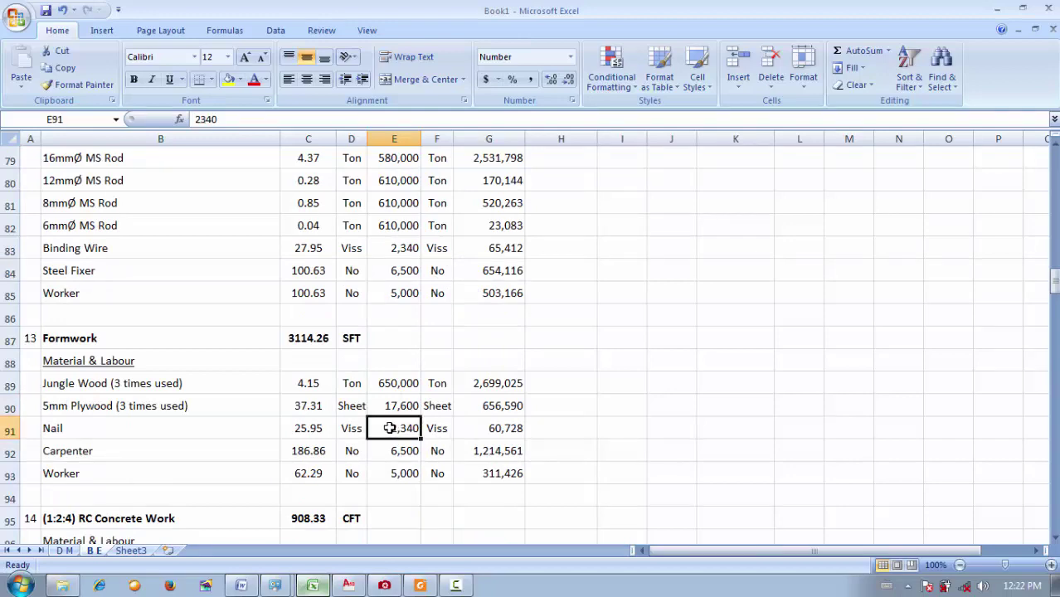
scroll(391, 428, "down", 2)
scroll(389, 428, "up", 4)
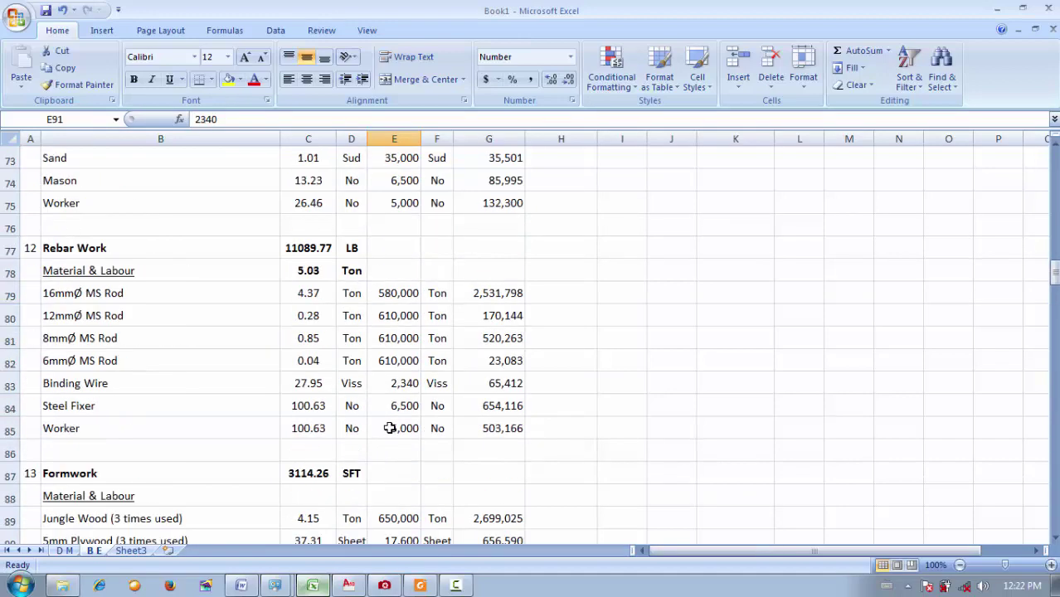
Set the Binding Wire rate in E83 of the Rebar Work to 1620
left_click(411, 383)
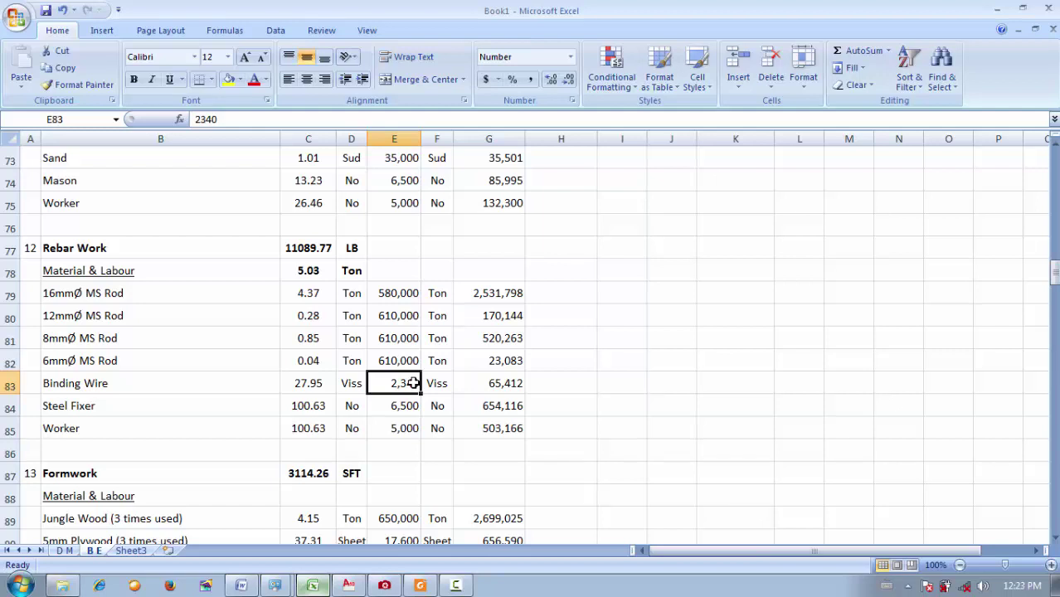
type("1620")
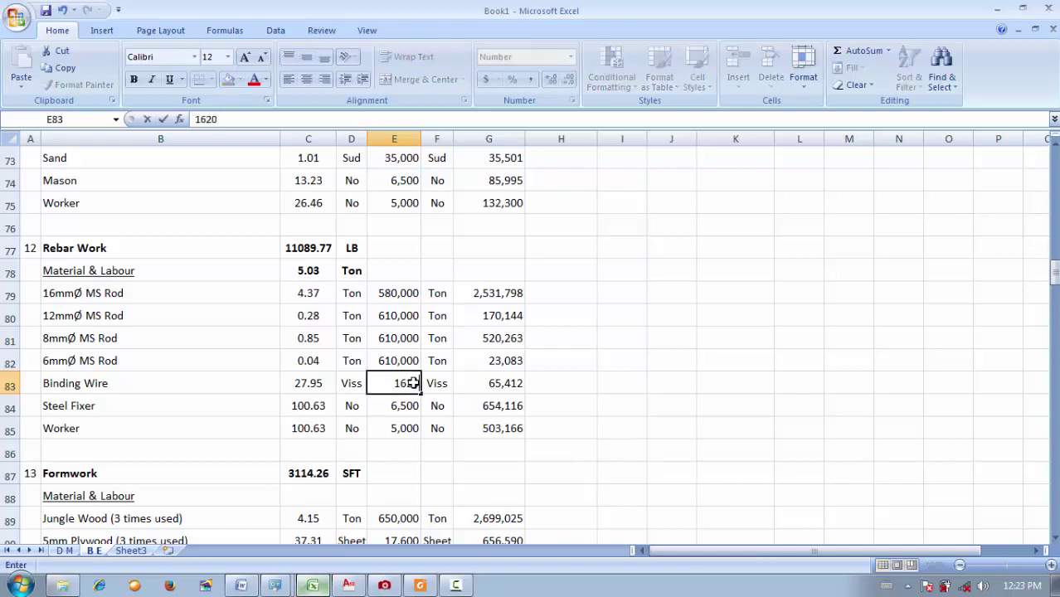
key("Return")
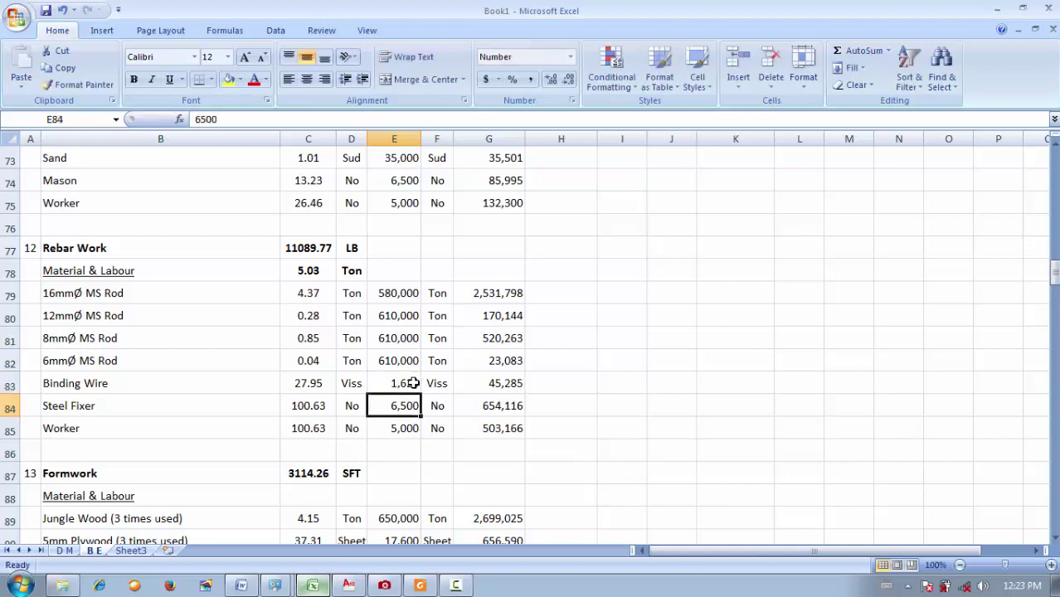
Review the quantities, rates and amounts of the remaining work items, from Formwork through to the end of the estimate
scroll(413, 383, "down", 6)
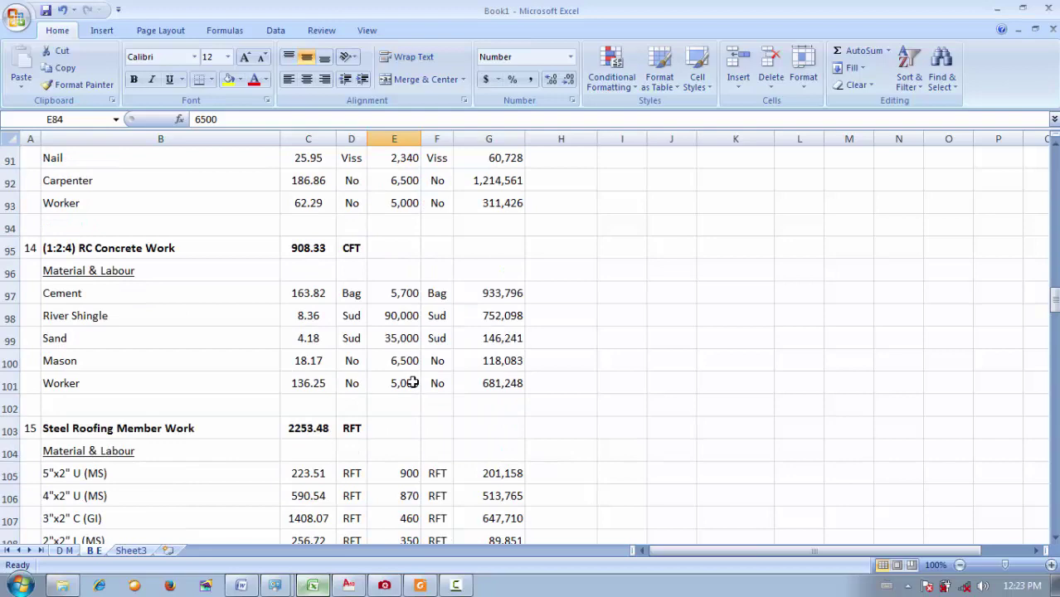
scroll(412, 383, "down", 1)
scroll(412, 382, "down", 4)
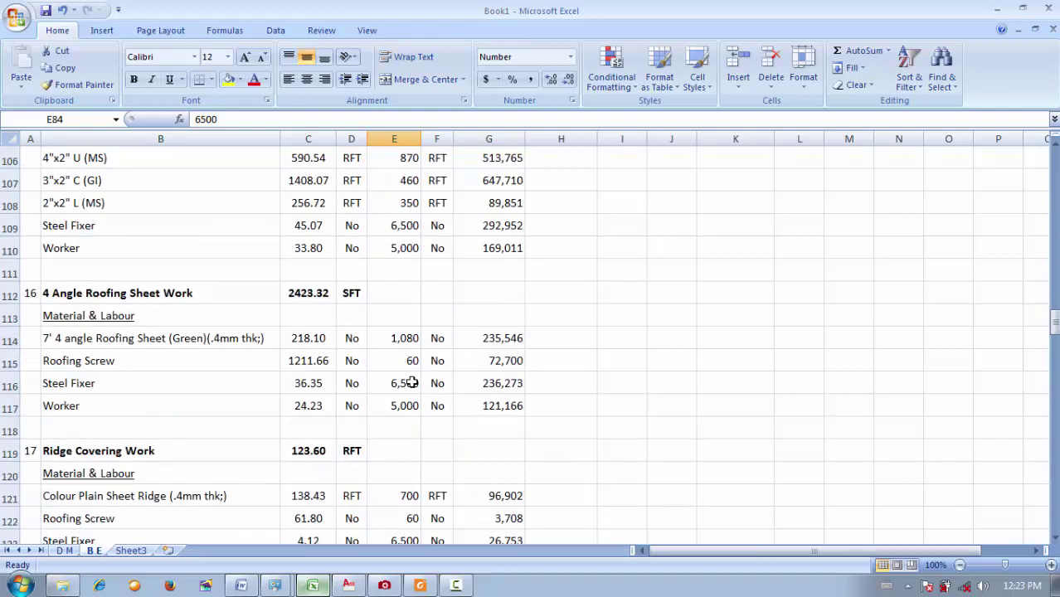
scroll(409, 378, "down", 3)
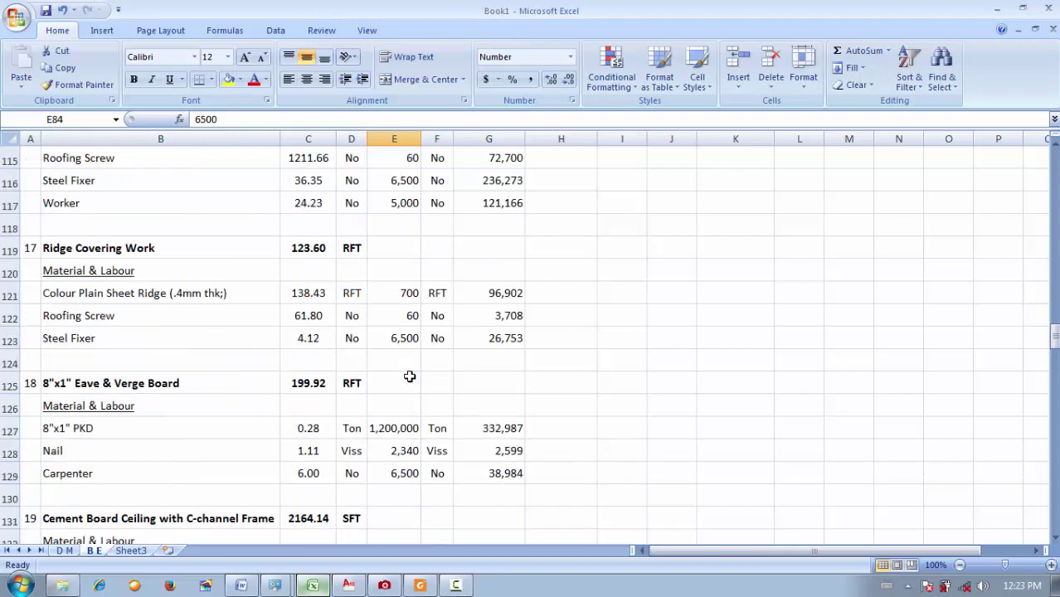
scroll(410, 377, "down", 12)
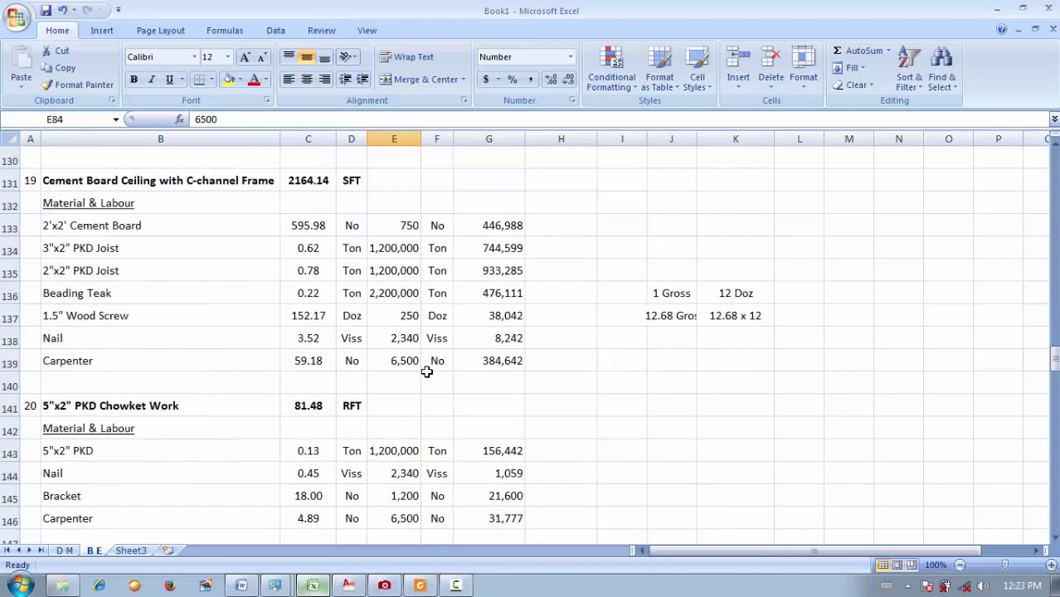
scroll(448, 384, "down", 20)
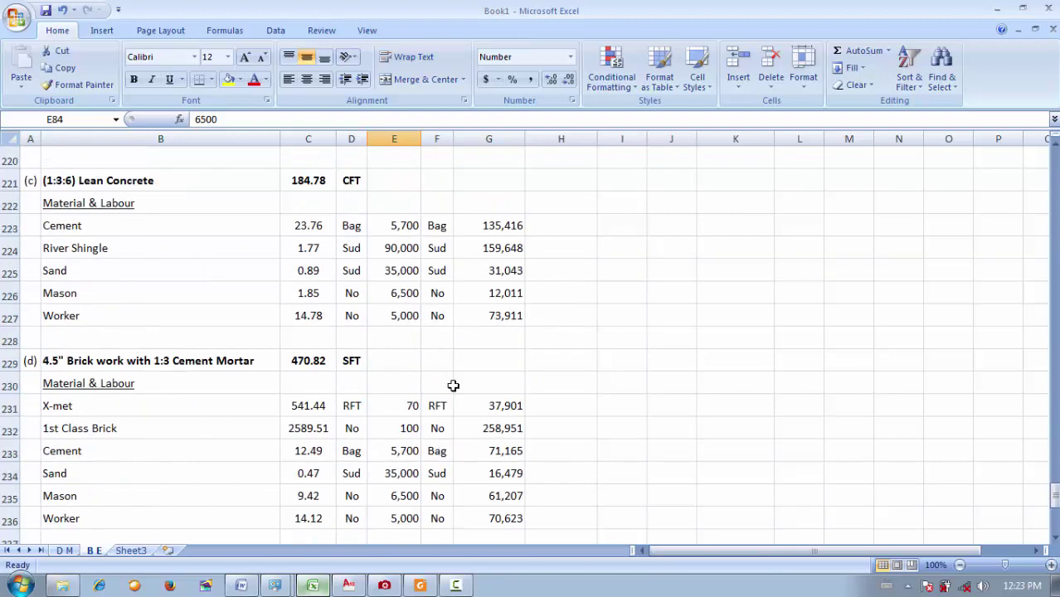
scroll(453, 385, "up", 4)
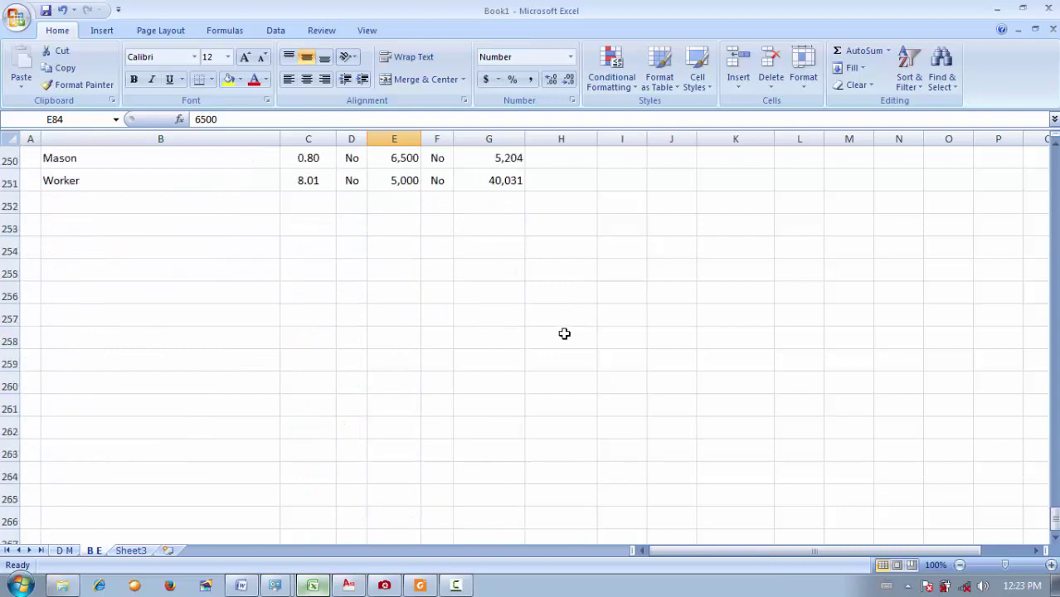
left_click(507, 409)
left_click_drag(507, 410, 3, 5)
left_click_drag(124, 270, 6, 271)
Choose a paper size for printing the Builder's Estimate sheet
left_click(568, 247)
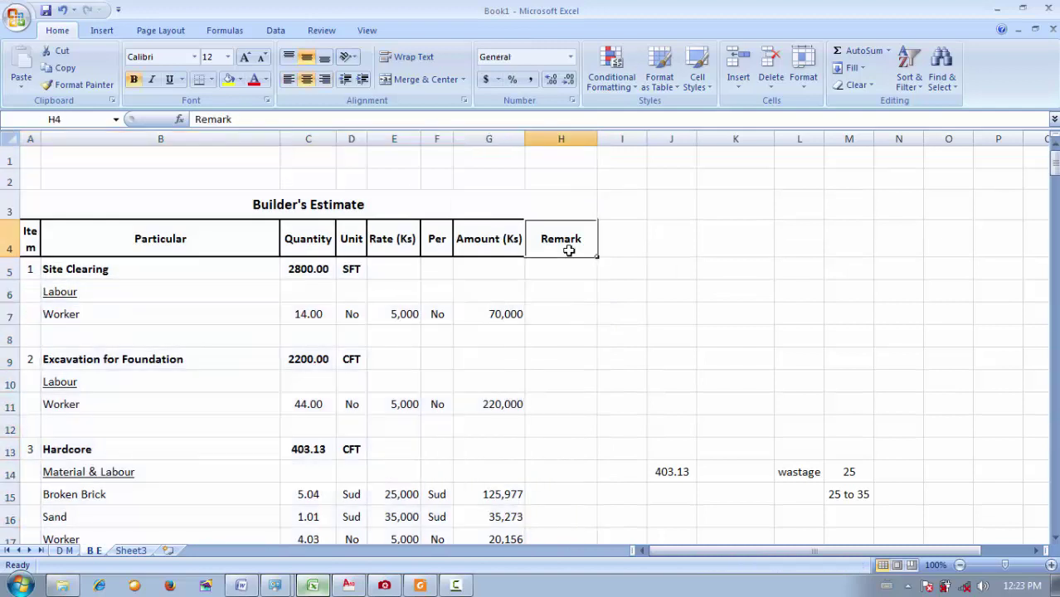
left_click(162, 31)
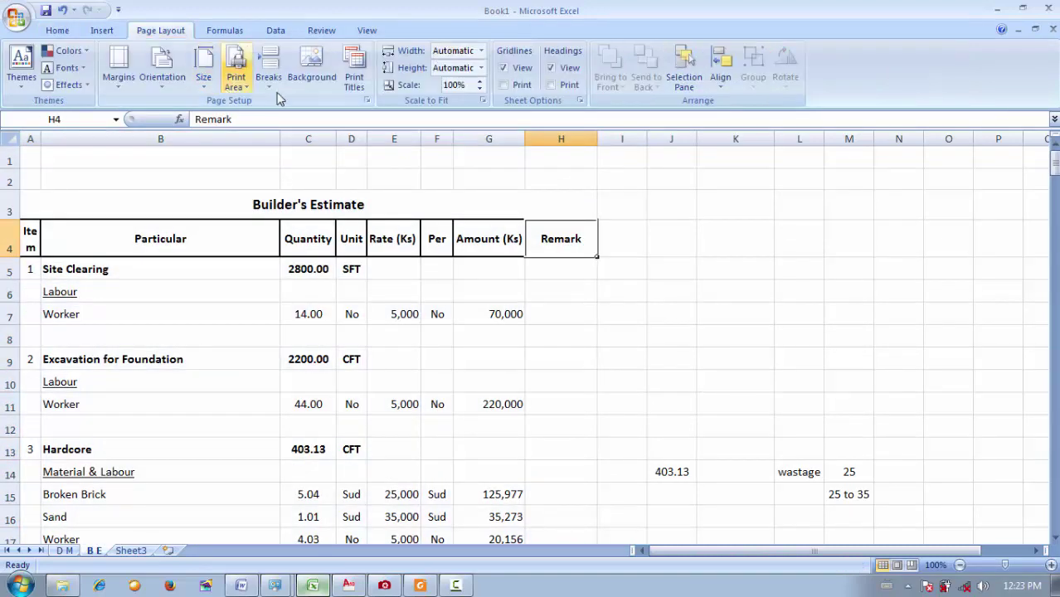
left_click(203, 76)
left_click(249, 211)
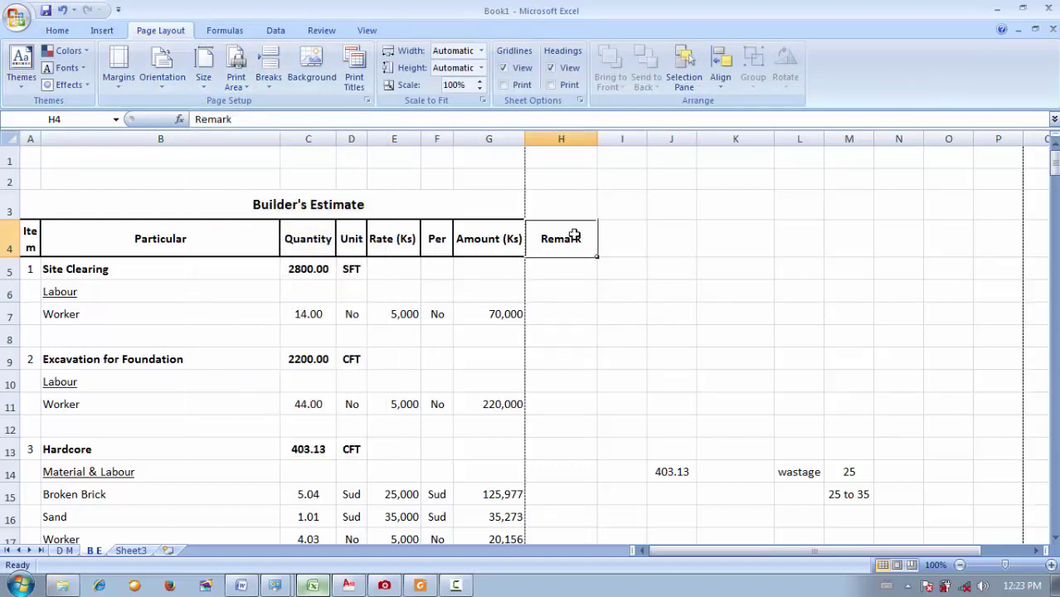
Delete the Remark heading from H4 and remove the cell's borders
left_click(57, 30)
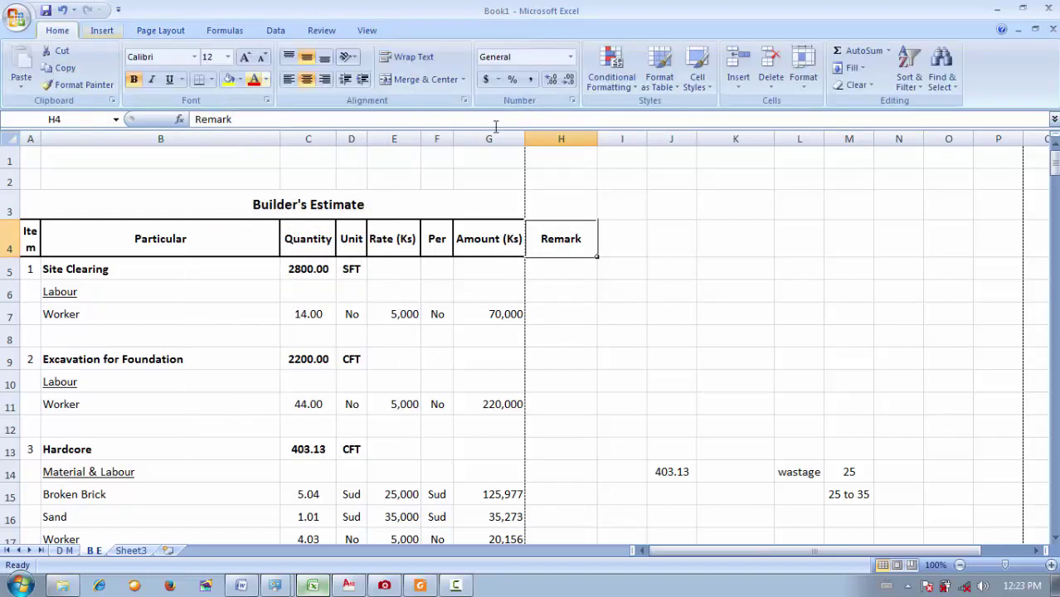
key("Delete")
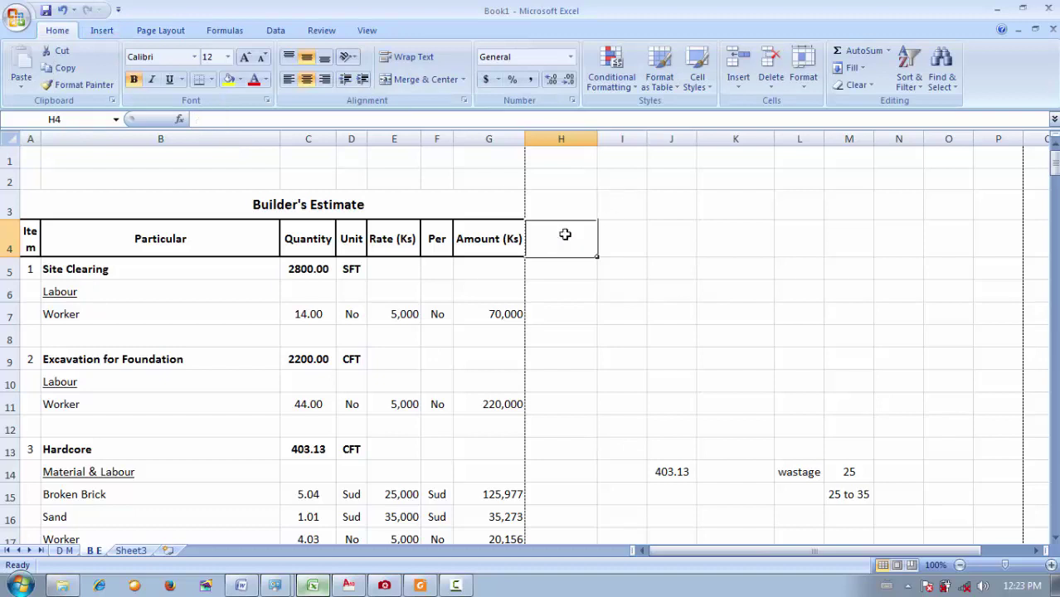
left_click(212, 79)
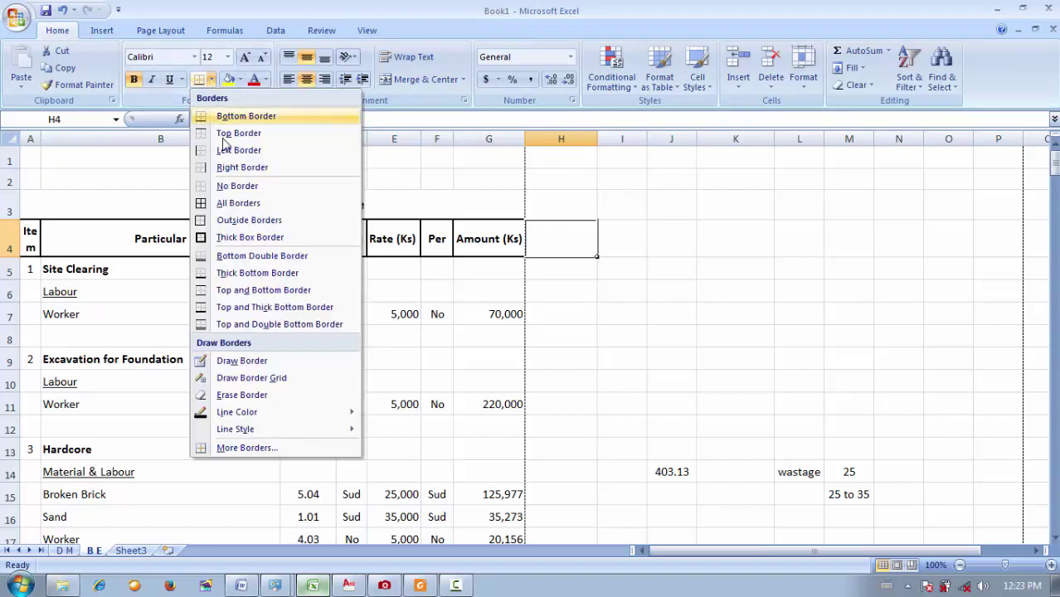
left_click(256, 194)
Add a thick right border to the Amount (Ks) heading in G4 so the header row is closed
left_click(504, 244)
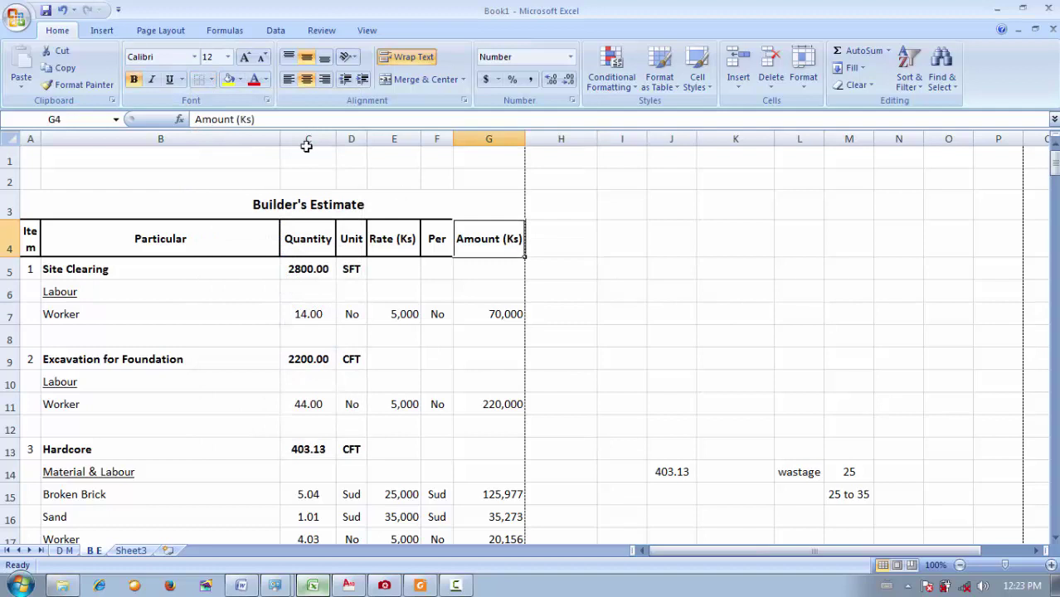
left_click(464, 100)
left_click(487, 184)
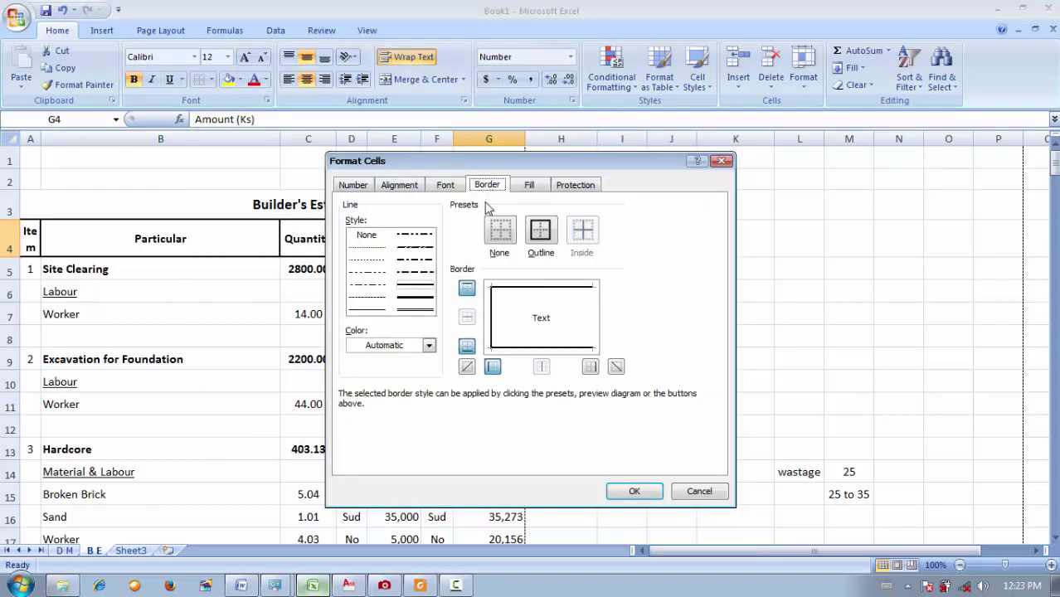
left_click(633, 491)
left_click(712, 330)
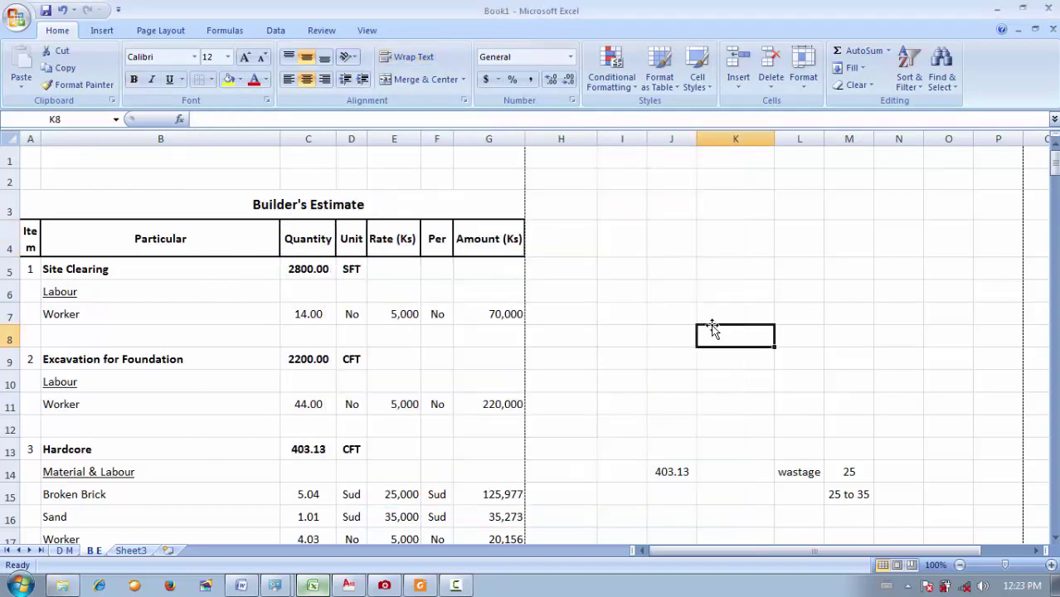
Apply thick vertical lines between the columns and thick outer borders, including the bottom edge, to the estimate range A5:G252
left_click_drag(24, 269, 485, 516)
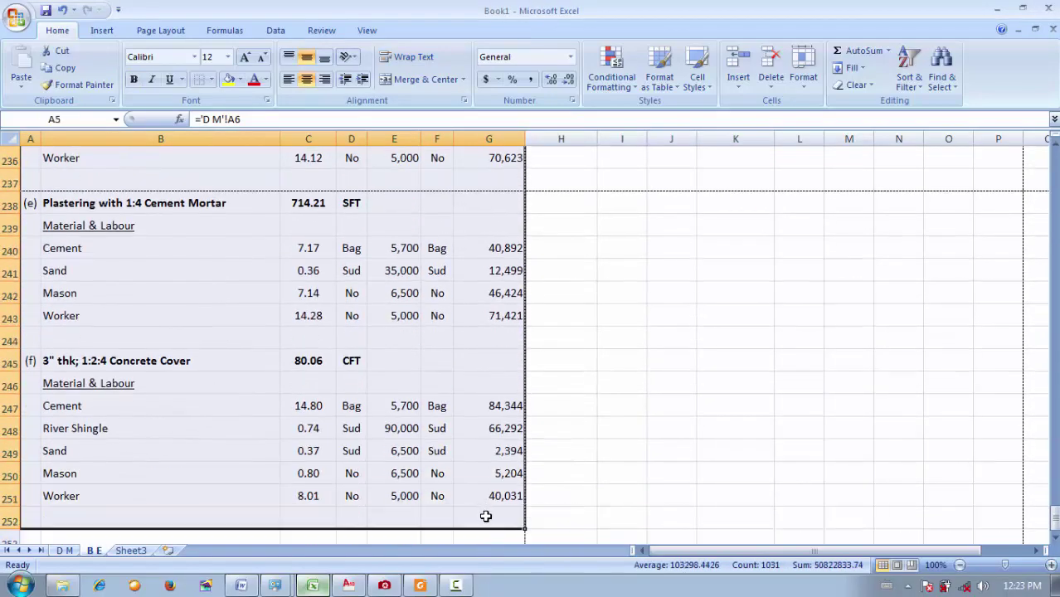
left_click(464, 99)
left_click(495, 186)
left_click(492, 317)
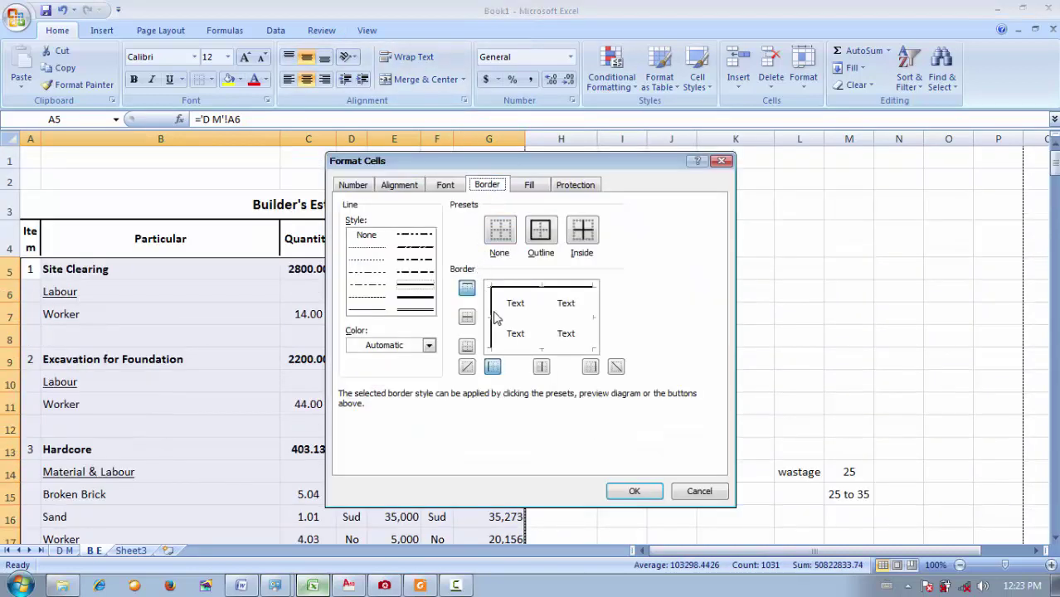
left_click(594, 322)
left_click(545, 332)
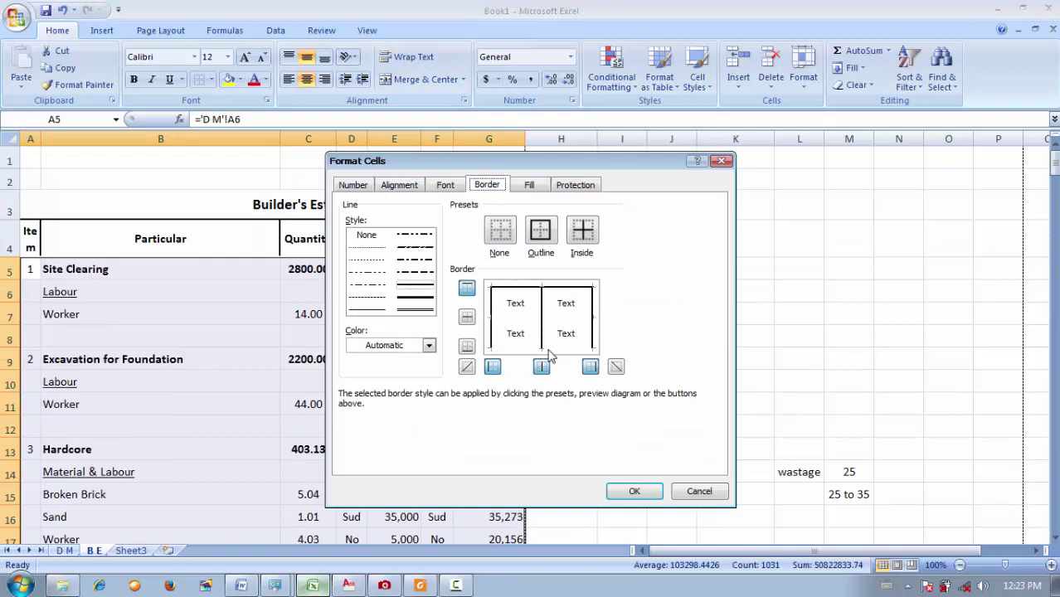
left_click(544, 349)
left_click(634, 491)
left_click(614, 381)
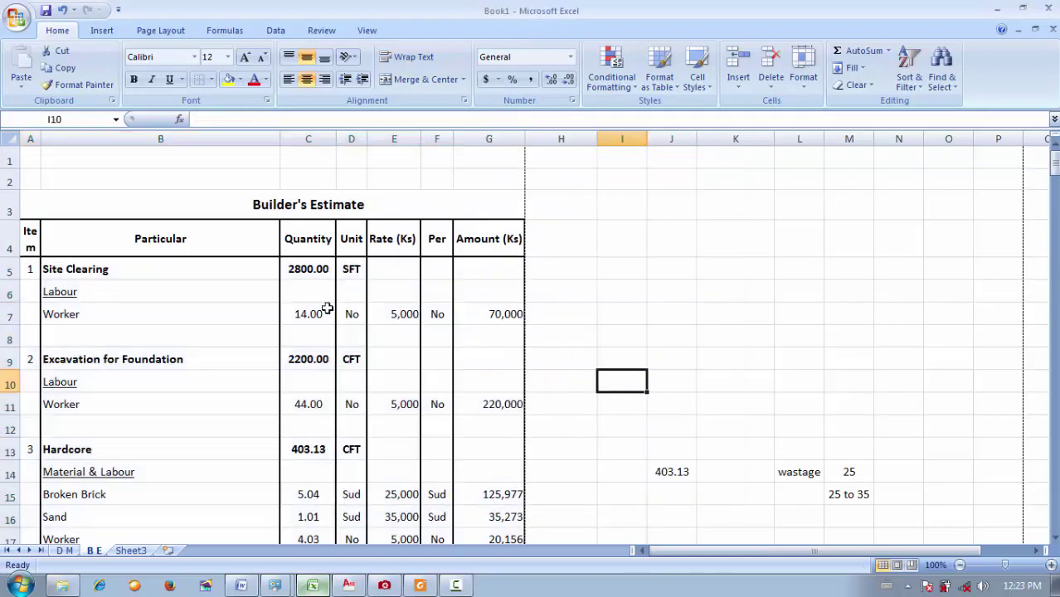
Inspect the borders and page breaks across the whole estimate, from Site Clearing down to the last row
scroll(315, 303, "down", 6)
scroll(315, 304, "down", 18)
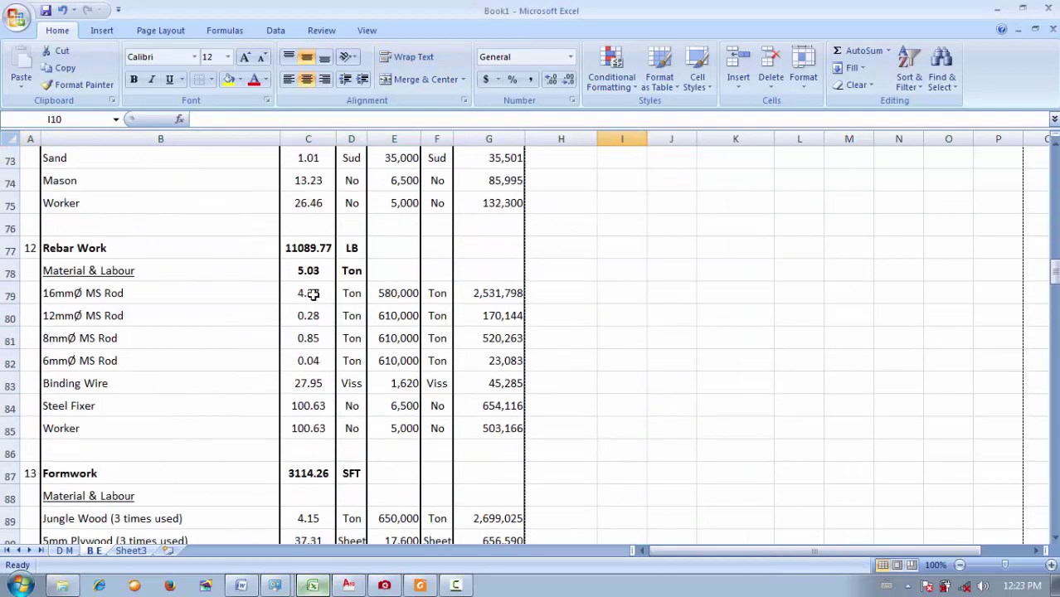
scroll(313, 295, "up", 5)
scroll(313, 293, "down", 20)
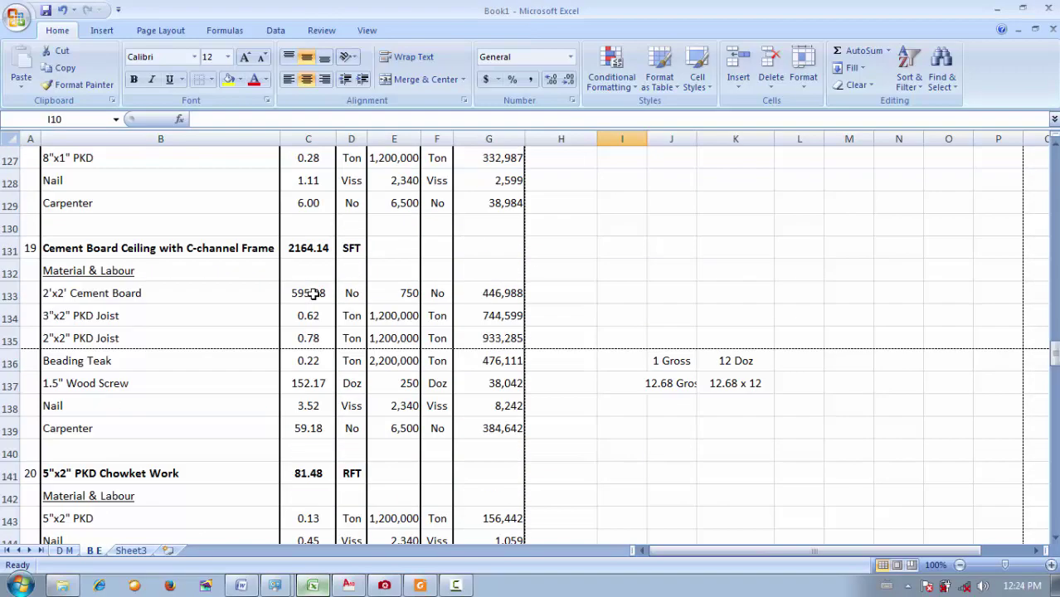
scroll(313, 294, "down", 20)
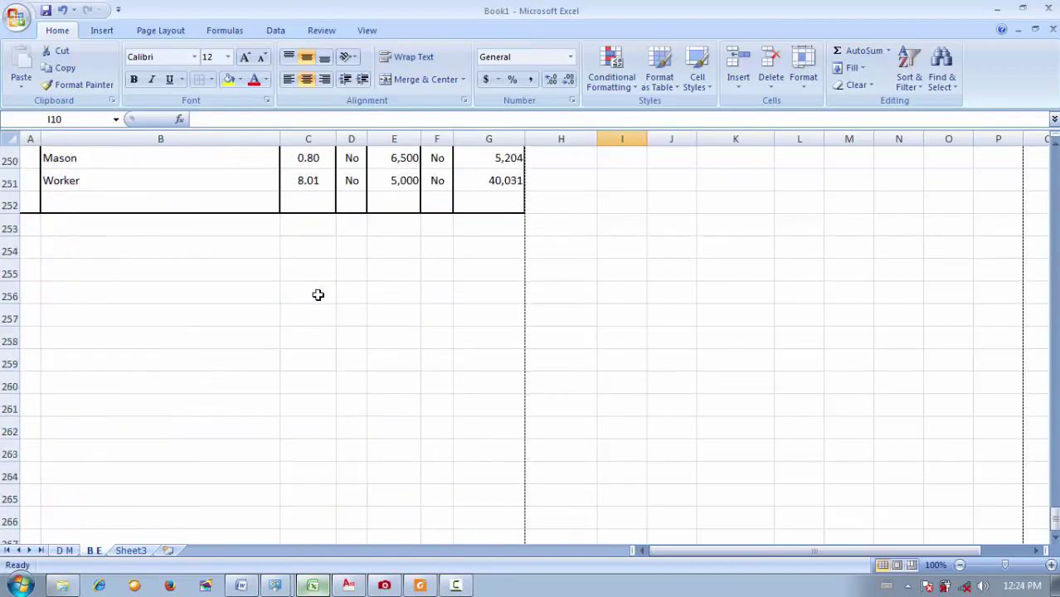
scroll(435, 325, "up", 8)
scroll(436, 326, "up", 15)
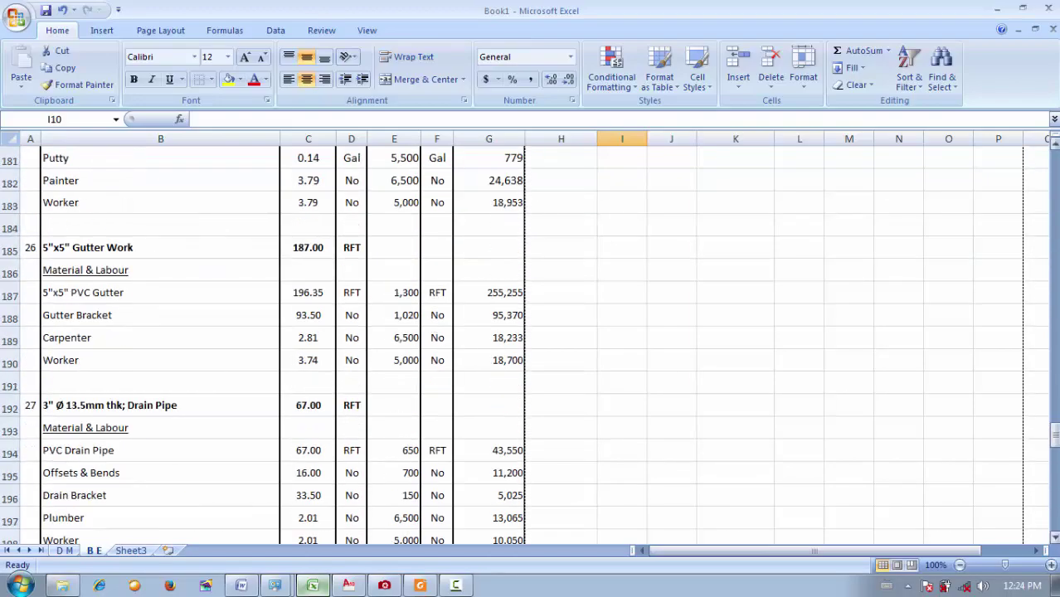
left_click_drag(1055, 439, 1056, 398)
scroll(866, 328, "down", 20)
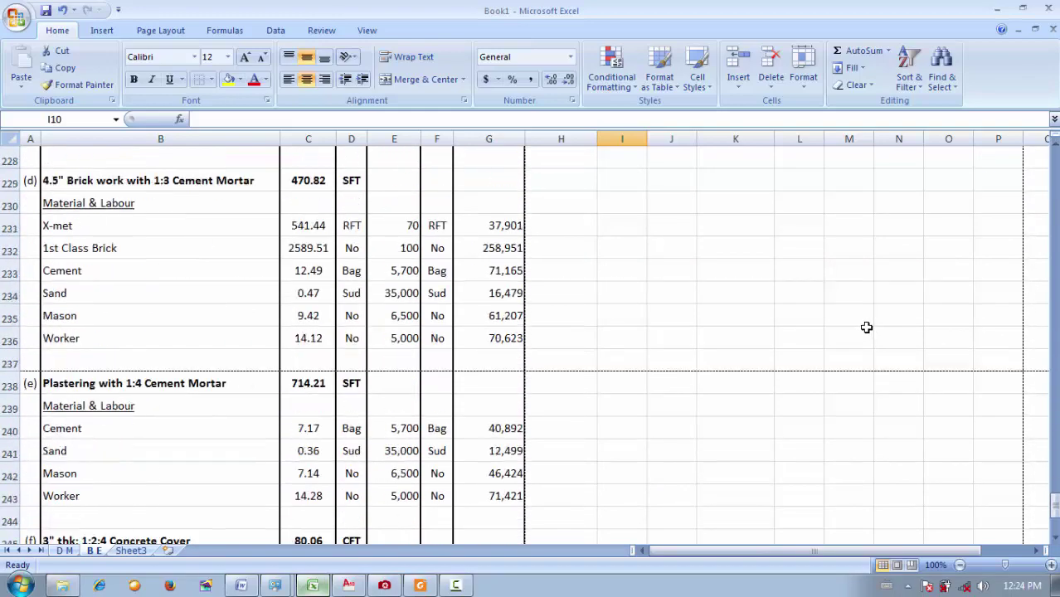
scroll(865, 328, "down", 1)
scroll(646, 310, "up", 2)
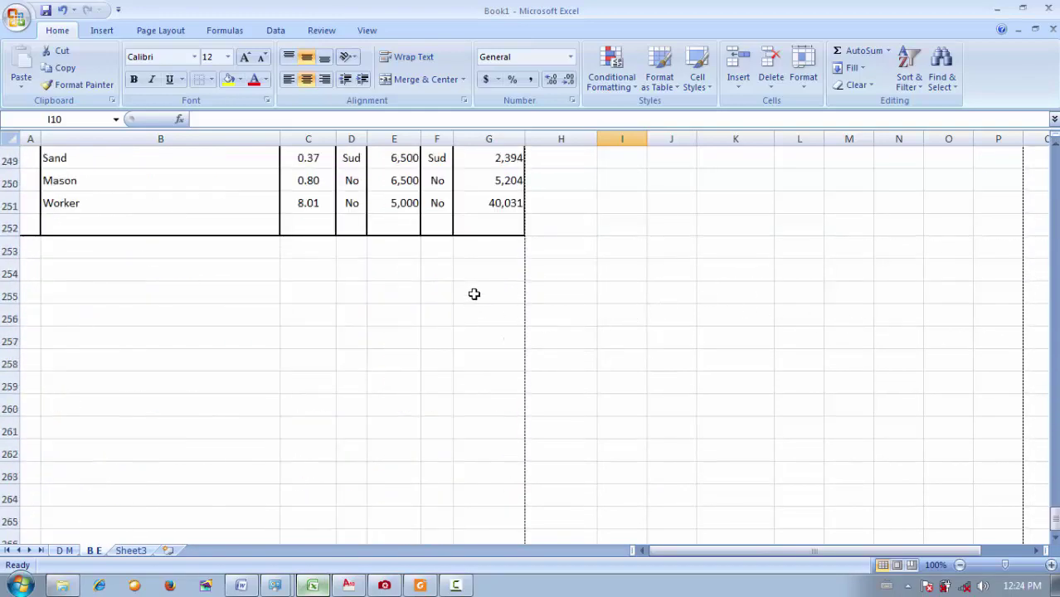
Total the Amount column in G253 with AutoSum, using =SUM(G5:G252)
left_click(500, 247)
left_click_drag(499, 246, 459, 269)
left_click(863, 50)
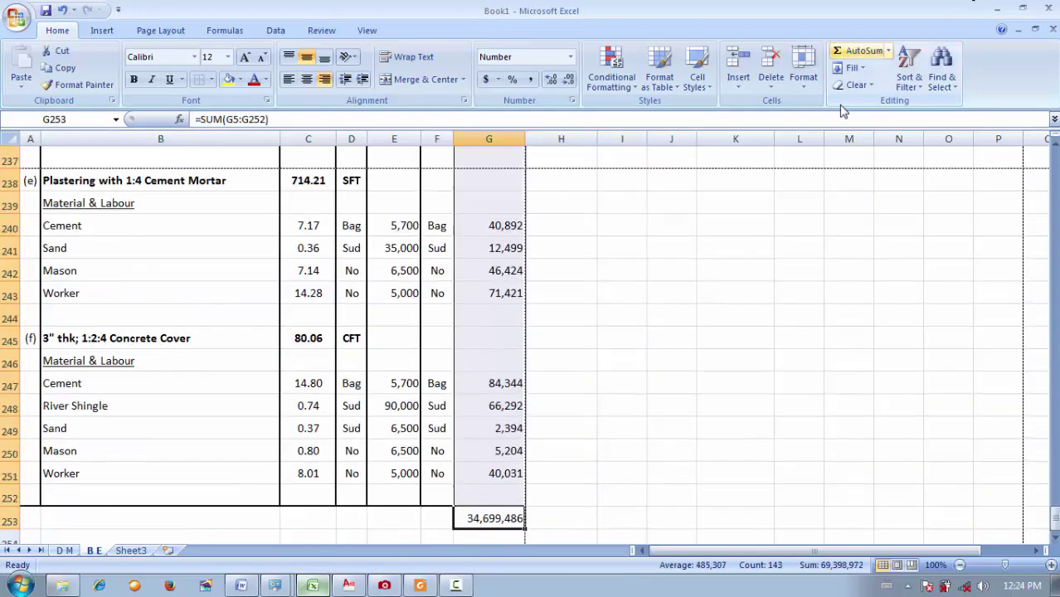
scroll(797, 178, "down", 5)
scroll(587, 391, "up", 3)
left_click(512, 382)
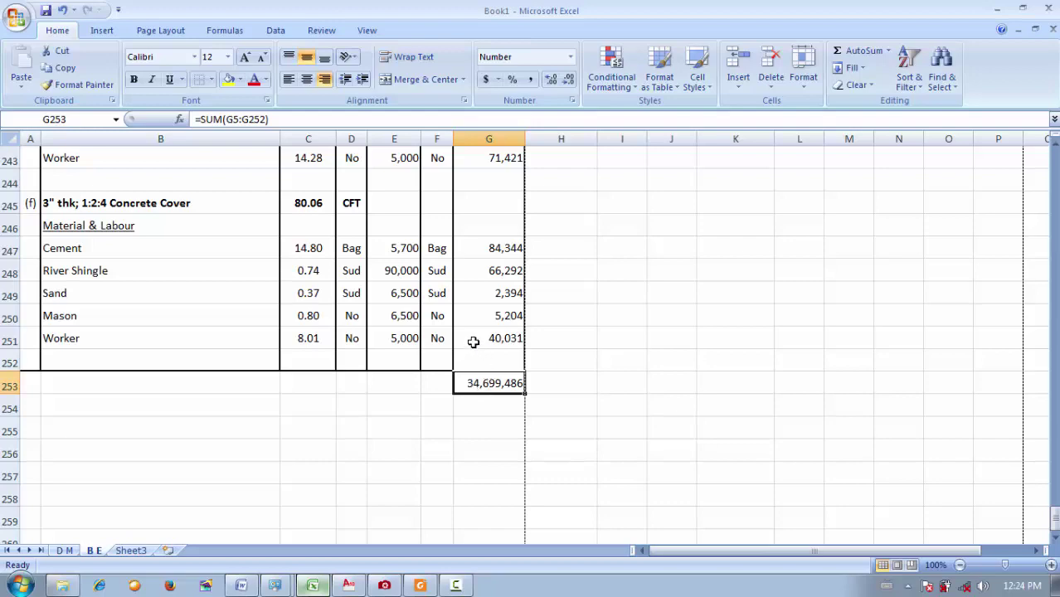
Correct the Sand unit rate in E249 under 3" thk; 1:2:4 Concrete Cover by linking it to the plastering sand rate with =E241
scroll(473, 342, "up", 8)
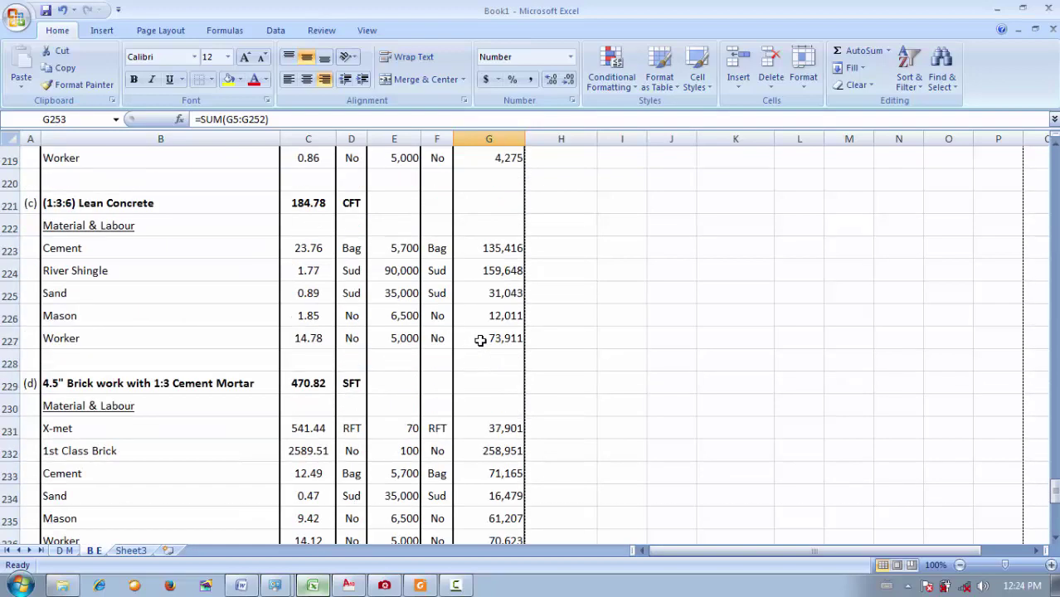
scroll(480, 340, "down", 8)
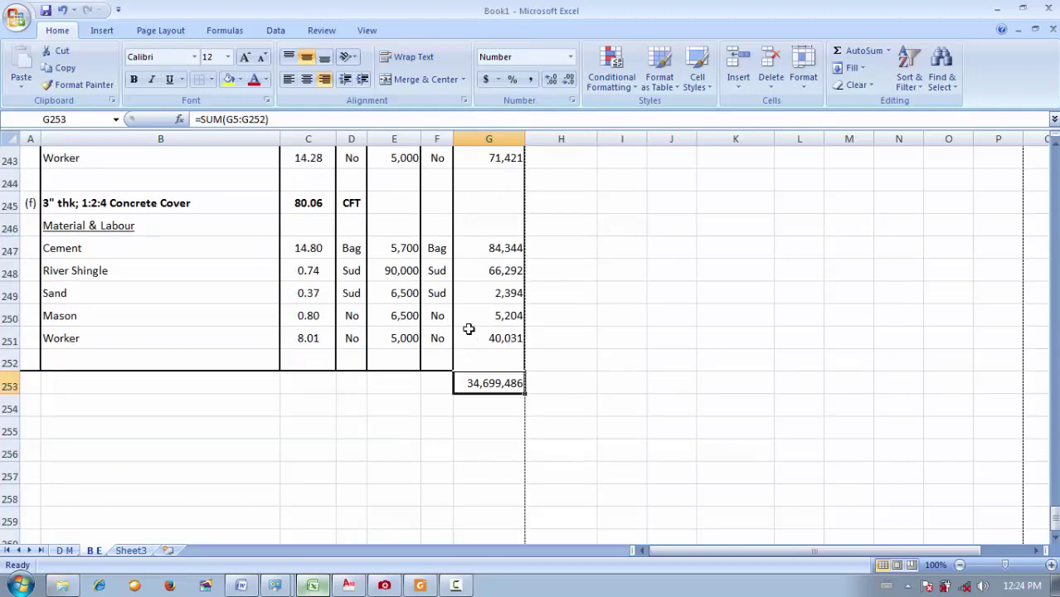
left_click(394, 293)
scroll(463, 302, "up", 4)
scroll(463, 302, "up", 3)
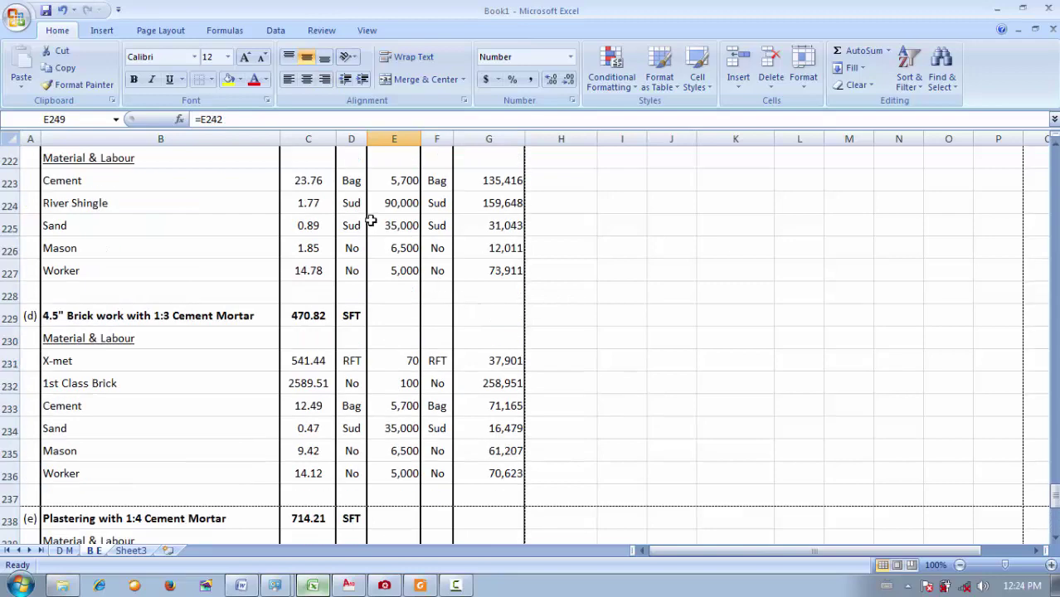
scroll(385, 233, "up", 5)
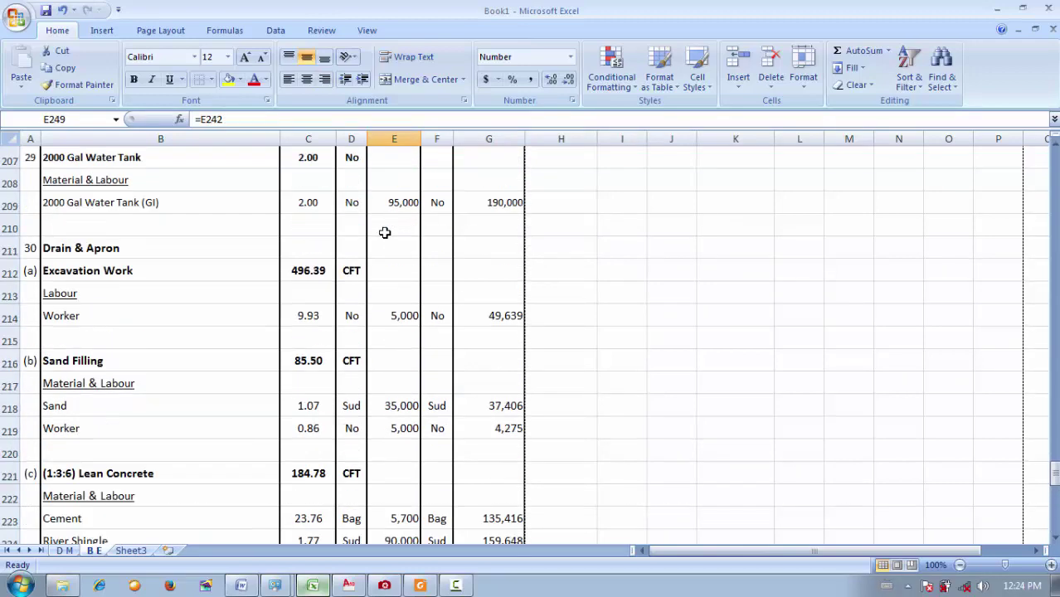
scroll(385, 232, "down", 8)
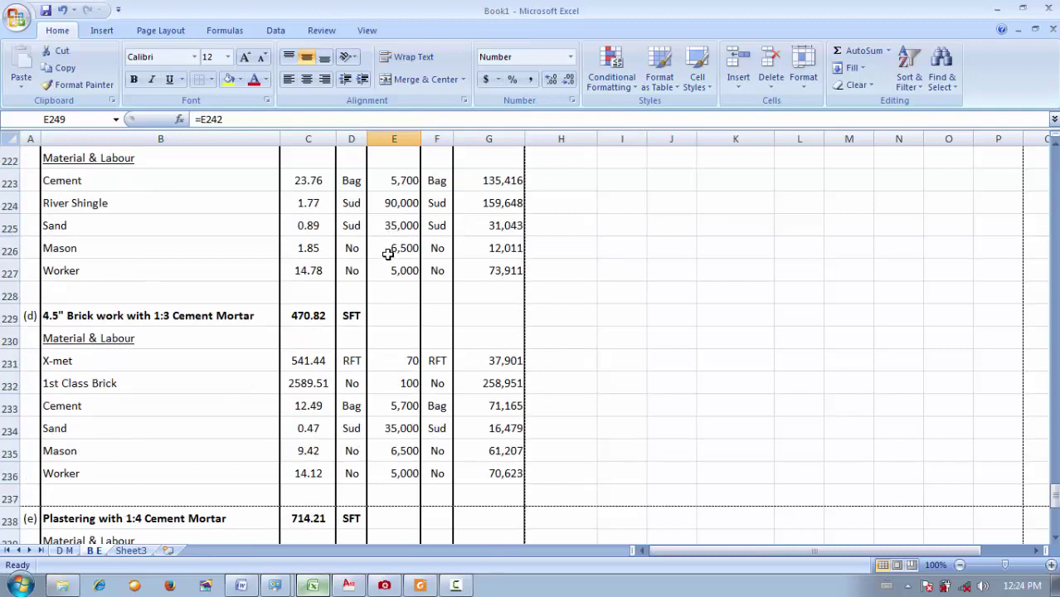
scroll(429, 327, "down", 2)
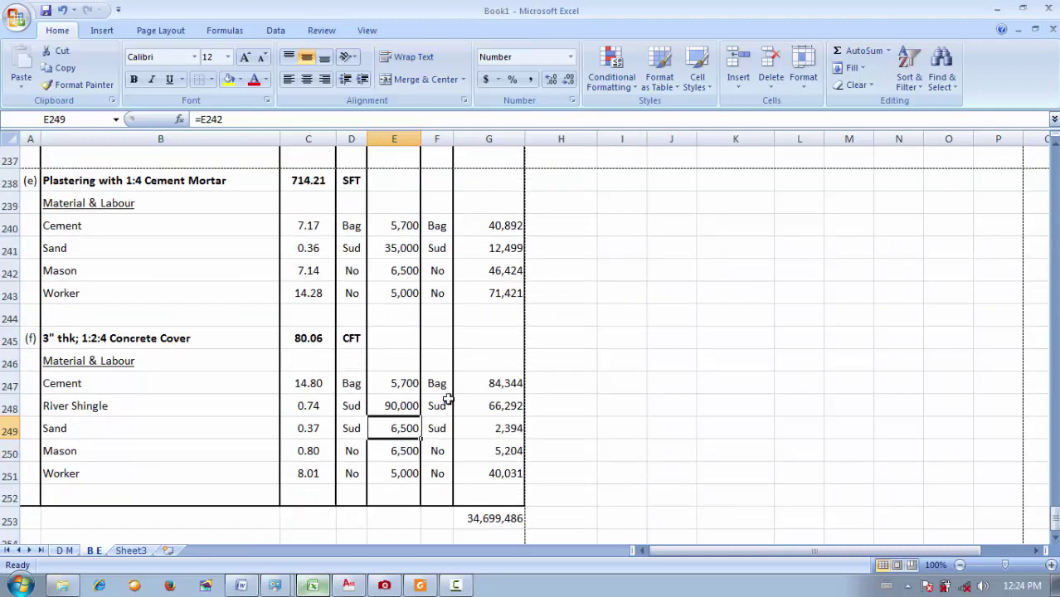
type("=")
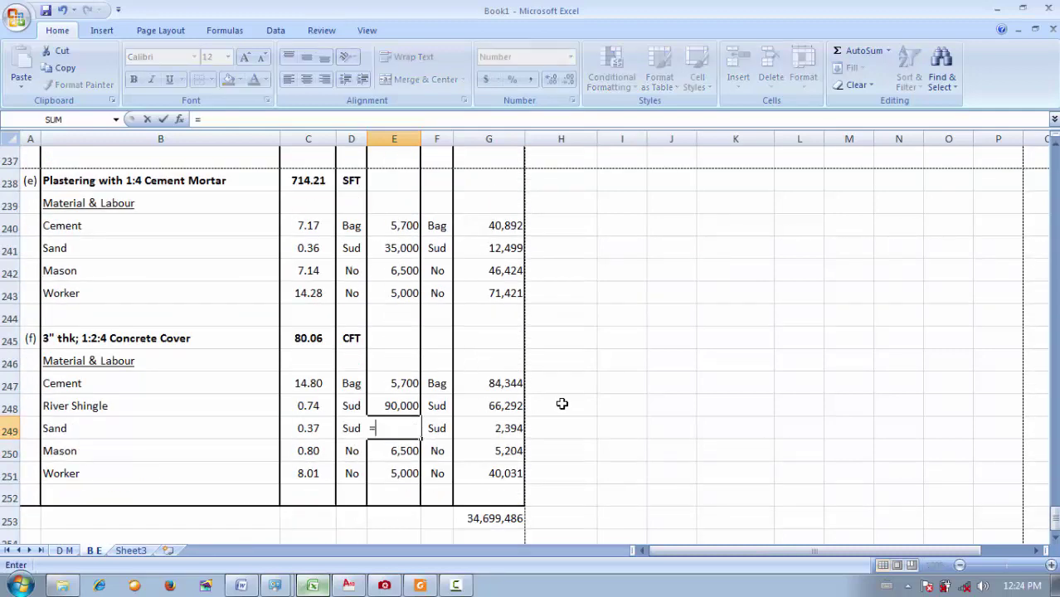
left_click(398, 248)
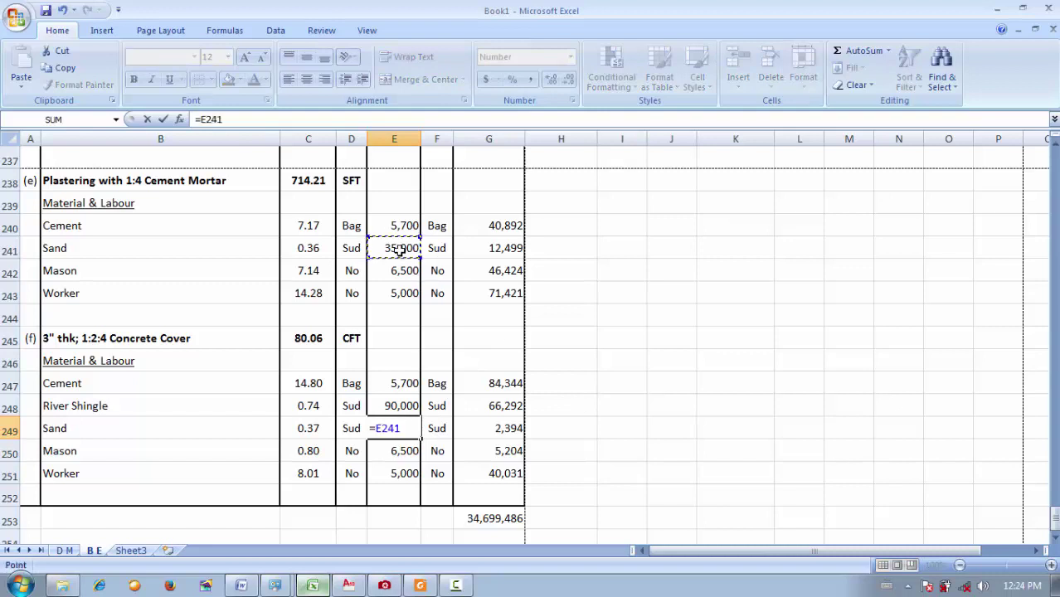
key("Return")
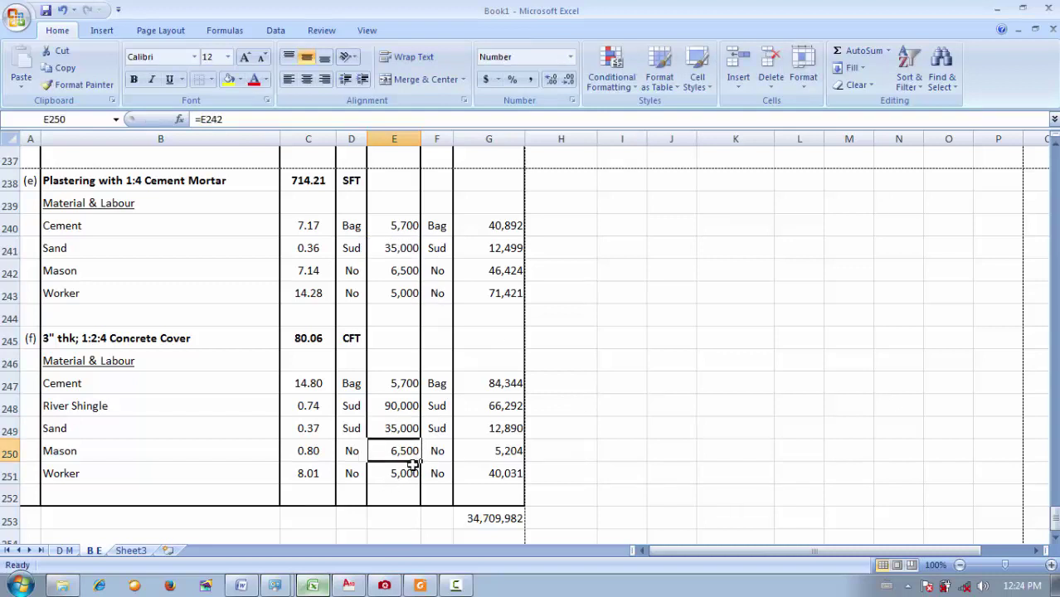
scroll(385, 467, "down", 2)
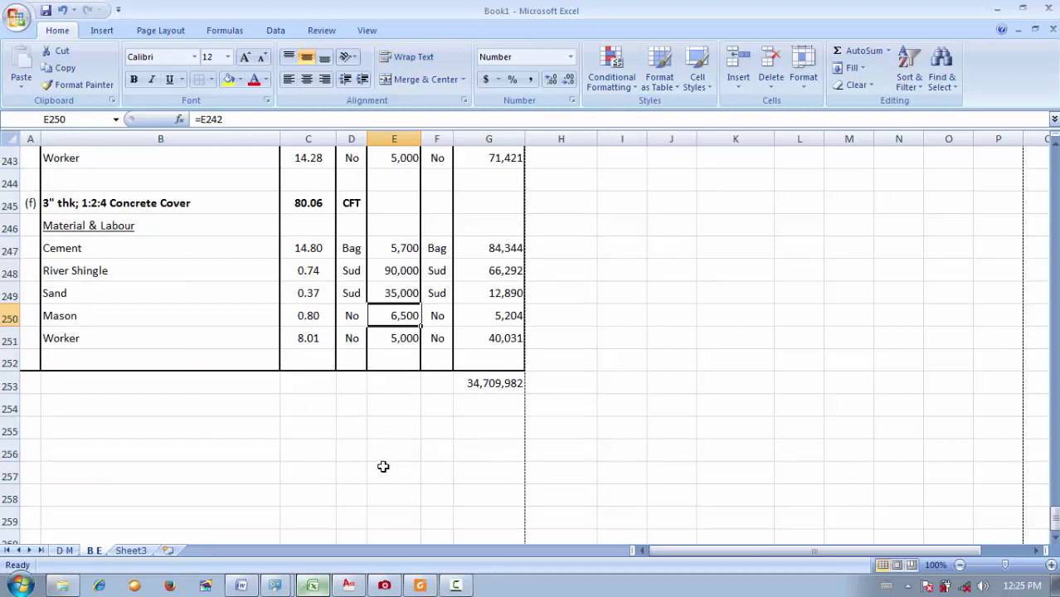
left_click(386, 462)
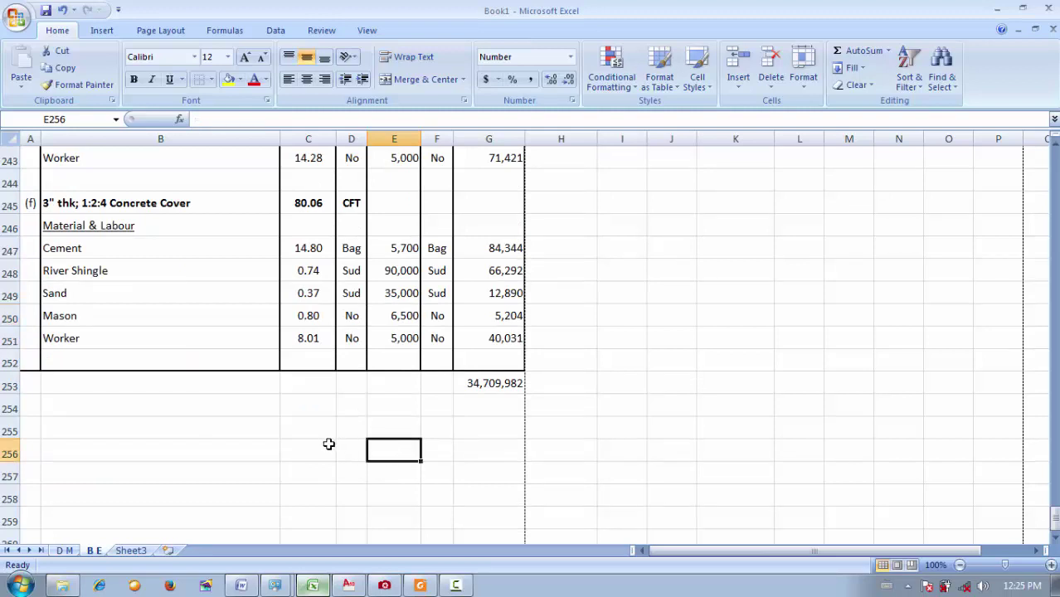
left_click(455, 586)
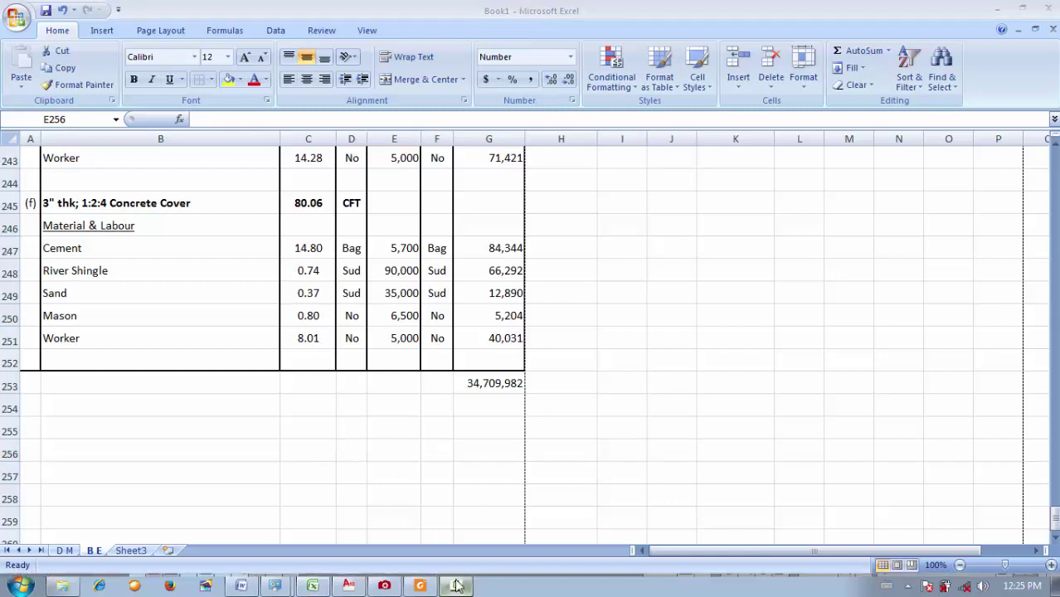